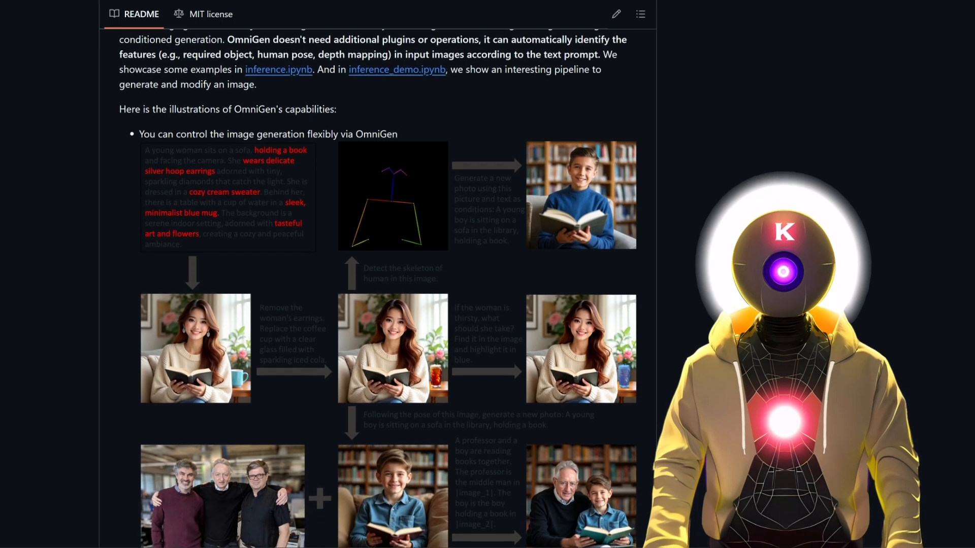
Step: Review the illustrated examples of OmniGen's capabilities in the repository README, including the referring expression generation section
{"action": "scroll", "coordinate": [377, 285], "scroll_direction": "down", "scroll_amount": 3}
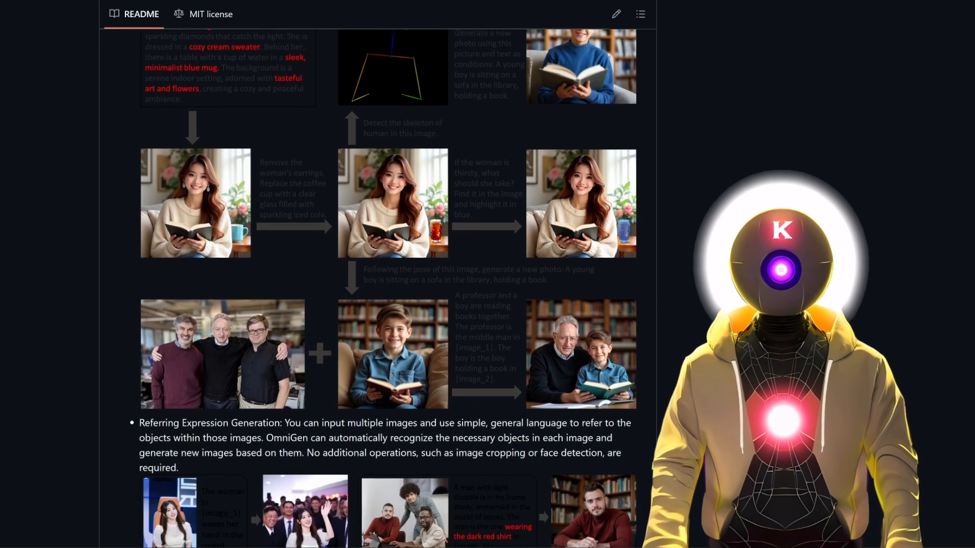
{"action": "scroll", "coordinate": [378, 284], "scroll_direction": "down", "scroll_amount": 3}
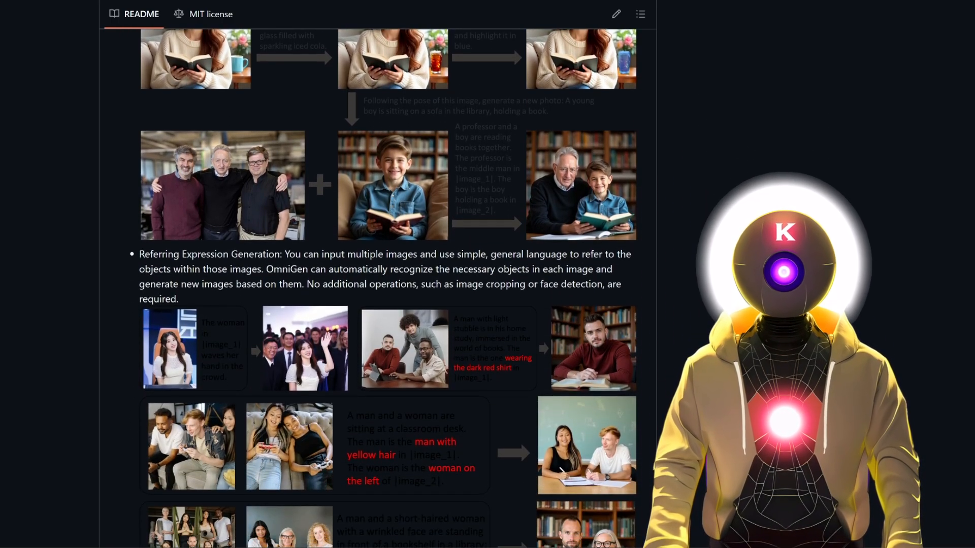
{"action": "scroll", "coordinate": [377, 284], "scroll_direction": "down", "scroll_amount": 3}
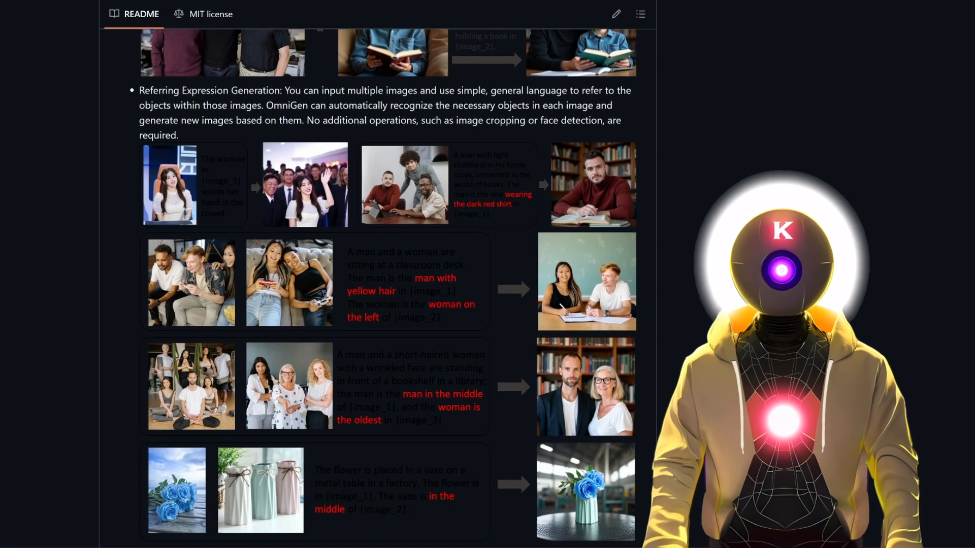
{"action": "scroll", "coordinate": [378, 284], "scroll_direction": "down", "scroll_amount": 3}
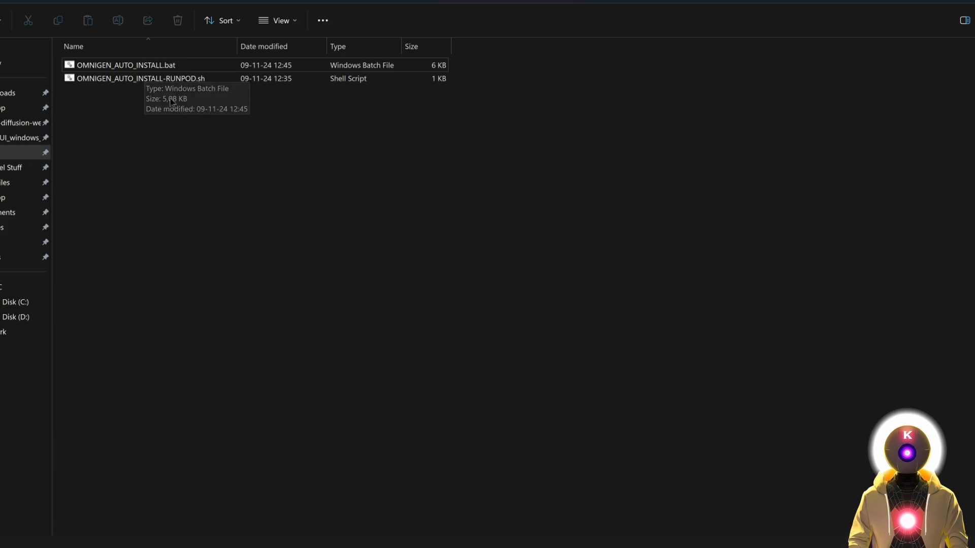
Step: Switch to File Explorer and run the OMNIGEN_AUTO_INSTALL.bat installer
{"action": "left_click", "coordinate": [147, 68]}
{"action": "double_click", "coordinate": [146, 68]}
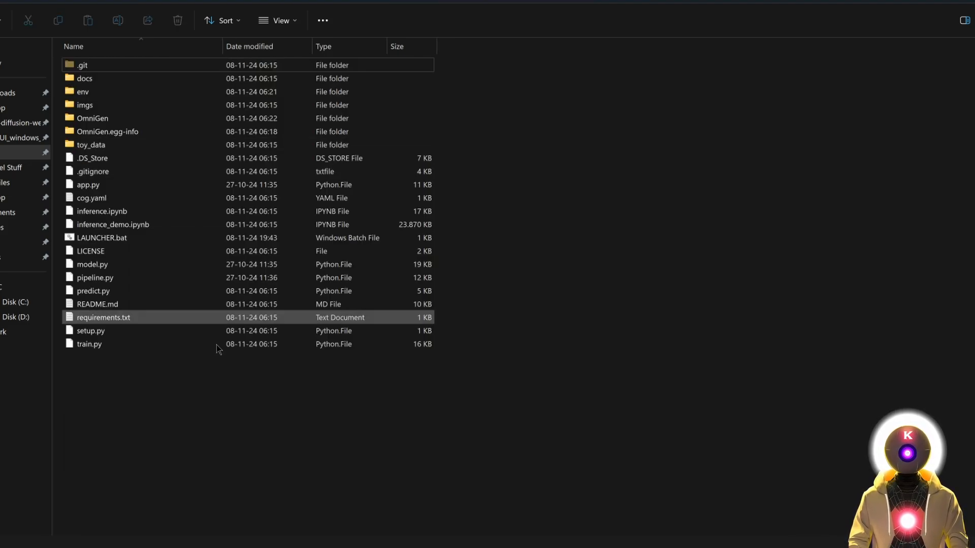
{"action": "left_click", "coordinate": [103, 241]}
{"action": "double_click", "coordinate": [104, 241]}
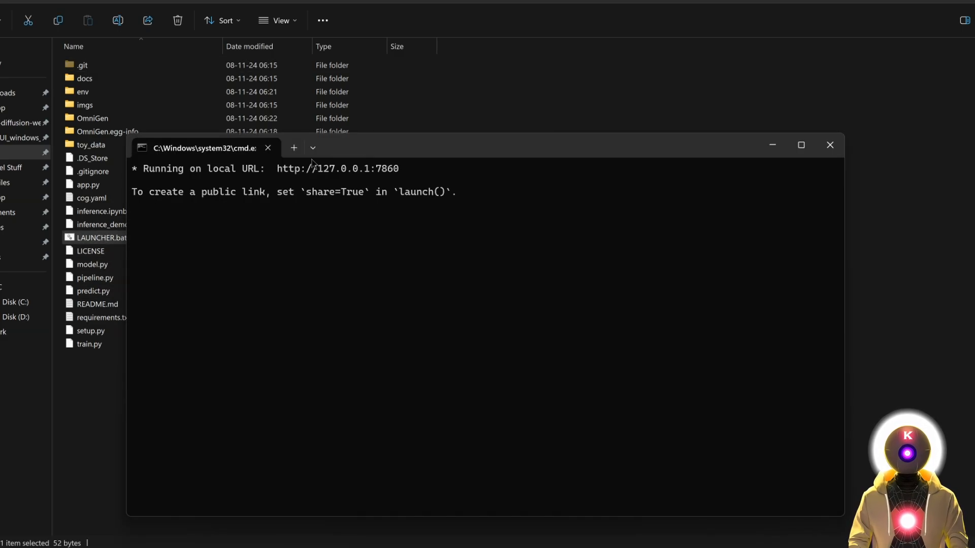
{"action": "left_click", "coordinate": [362, 172], "text": "ctrl"}
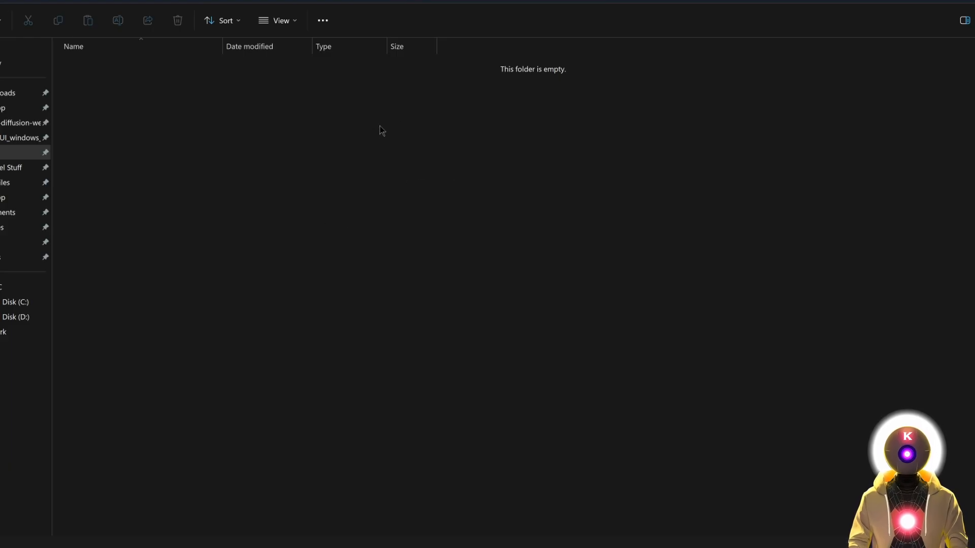
{"action": "left_click", "coordinate": [394, 9]}
{"action": "type", "text": "cmd"}
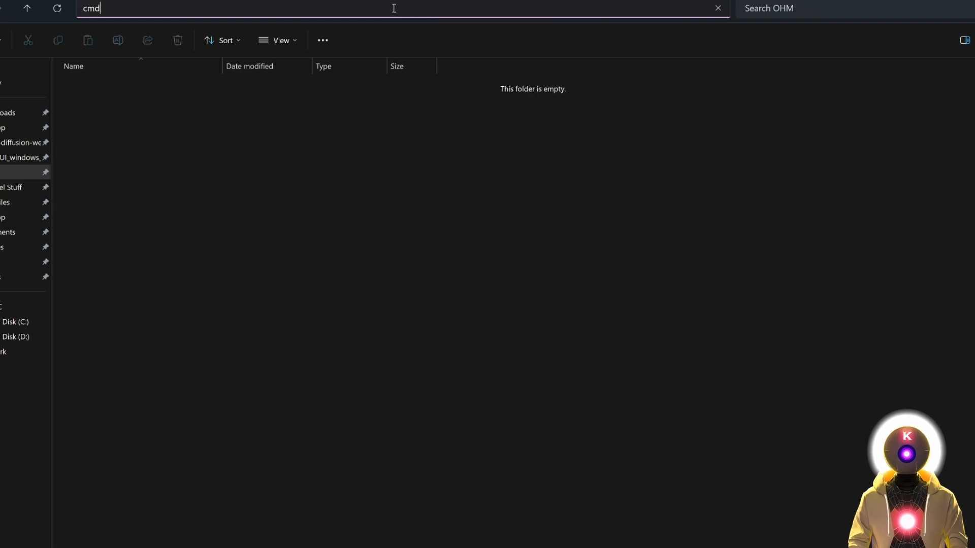
{"action": "key", "text": "Return"}
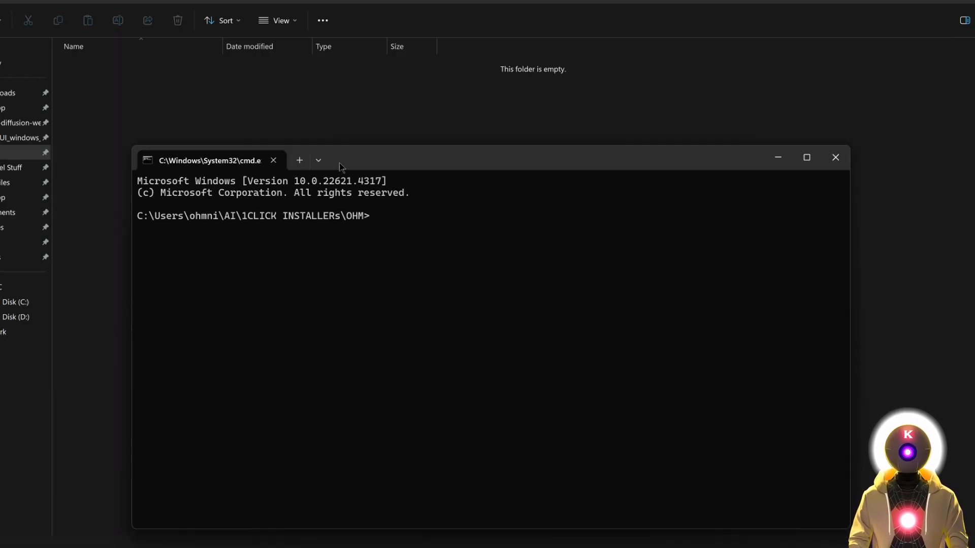
{"action": "type", "text": "git clone https://github.com/VectorSpaceLab/OmniGen.git"}
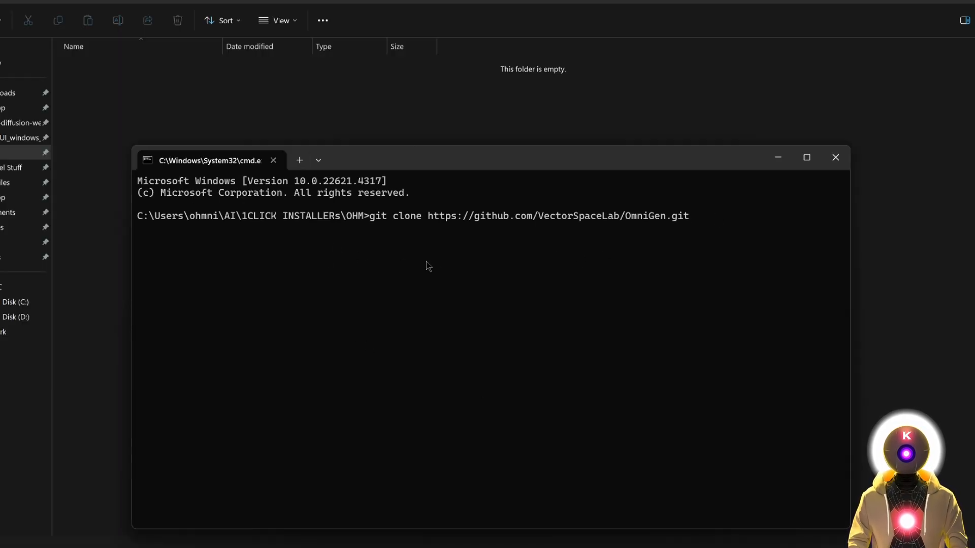
{"action": "key", "text": "Return"}
Step: Change into the OmniGen directory and create a Python virtual environment named env
{"action": "type", "text": "cd OmniGen"}
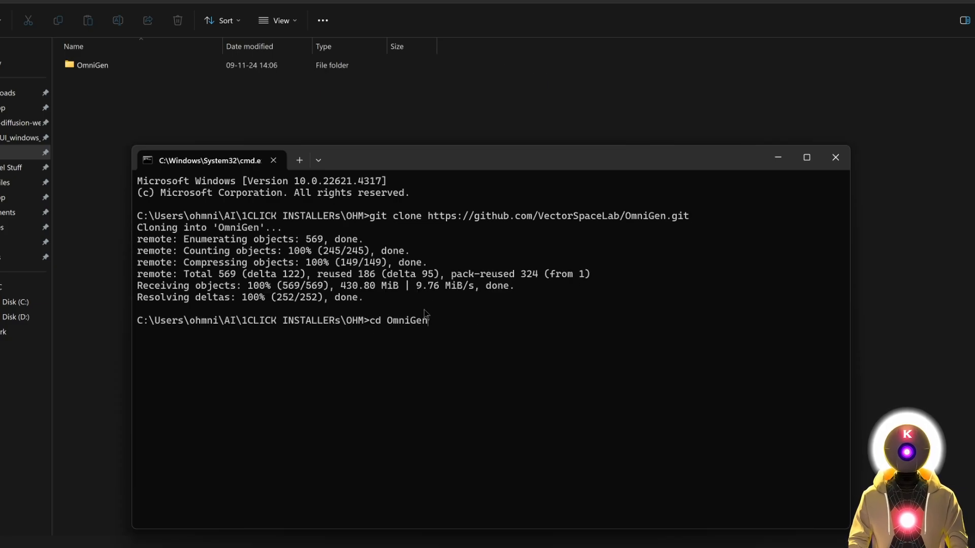
{"action": "key", "text": "Return"}
{"action": "type", "text": "python -m venv env"}
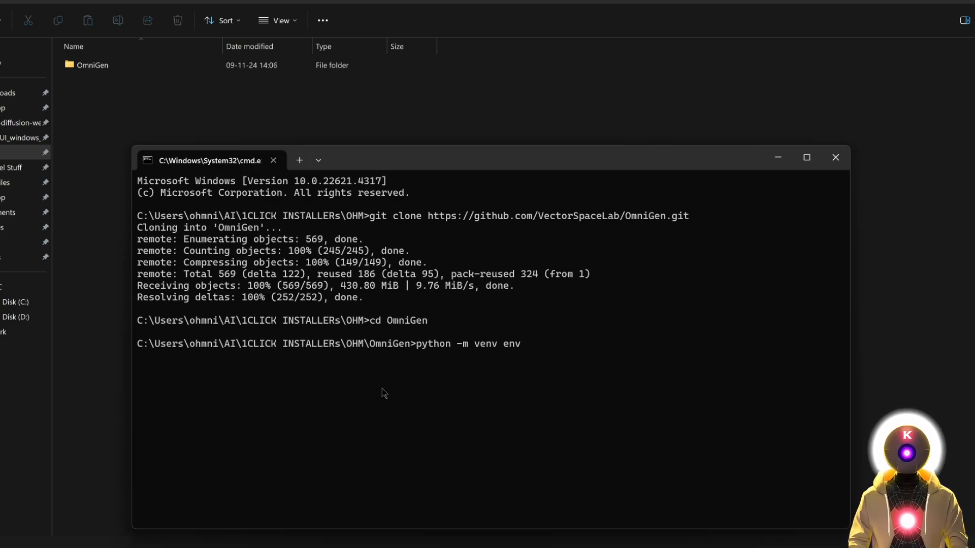
{"action": "key", "text": "Return"}
Step: Activate the env virtual environment with env\Scripts\activate and install the package using pip install -e
{"action": "type", "text": "call env\\Scripts\\activate"}
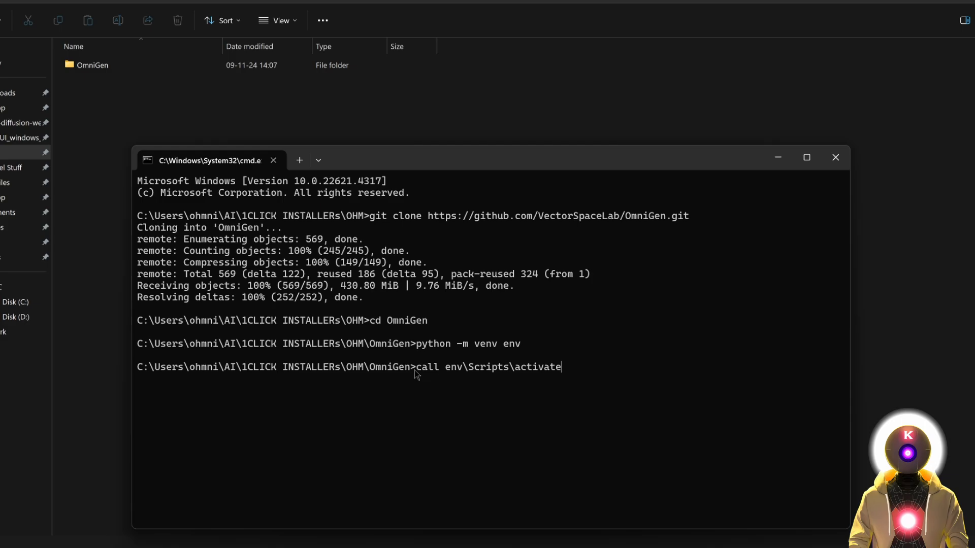
{"action": "key", "text": "Return"}
{"action": "type", "text": "pip install -e ."}
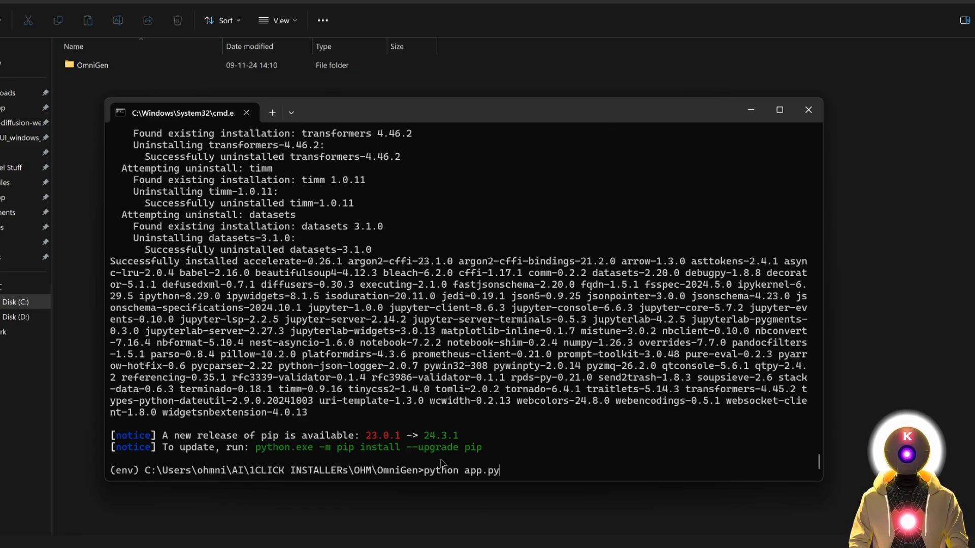
{"action": "key", "text": "Return"}
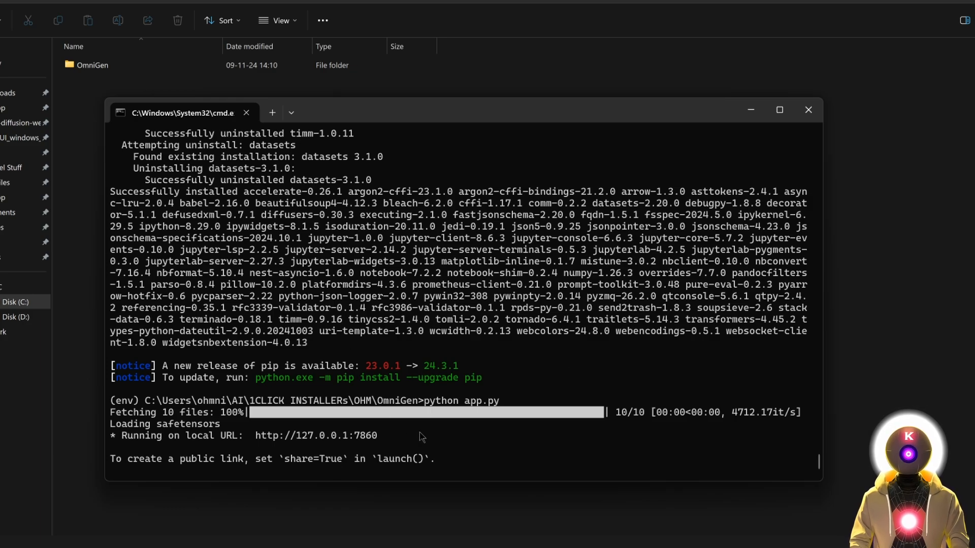
{"action": "left_click", "coordinate": [373, 438], "text": "ctrl"}
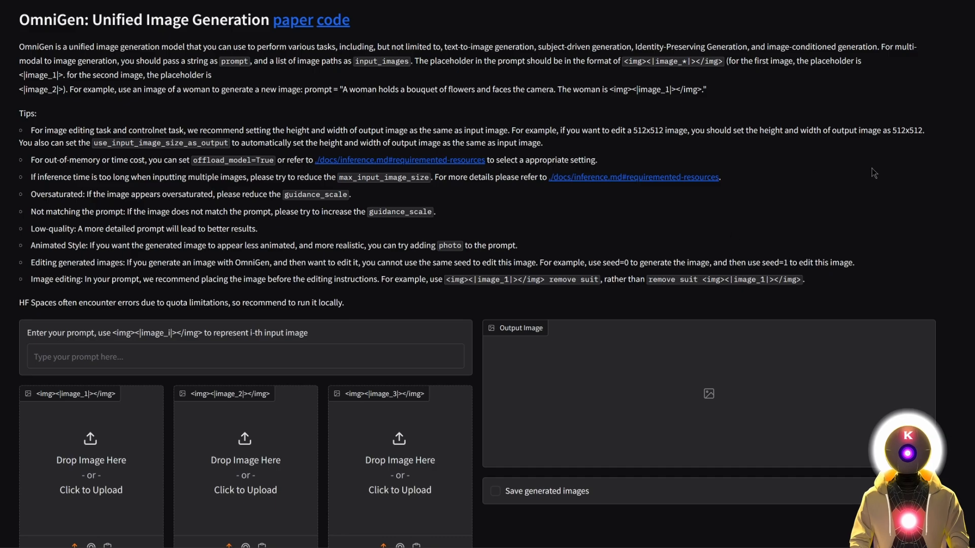
Step: Load the example prompt of the woman waving her hand happily in the crowd and generate the image
{"action": "scroll", "coordinate": [894, 198], "scroll_direction": "down", "scroll_amount": 20}
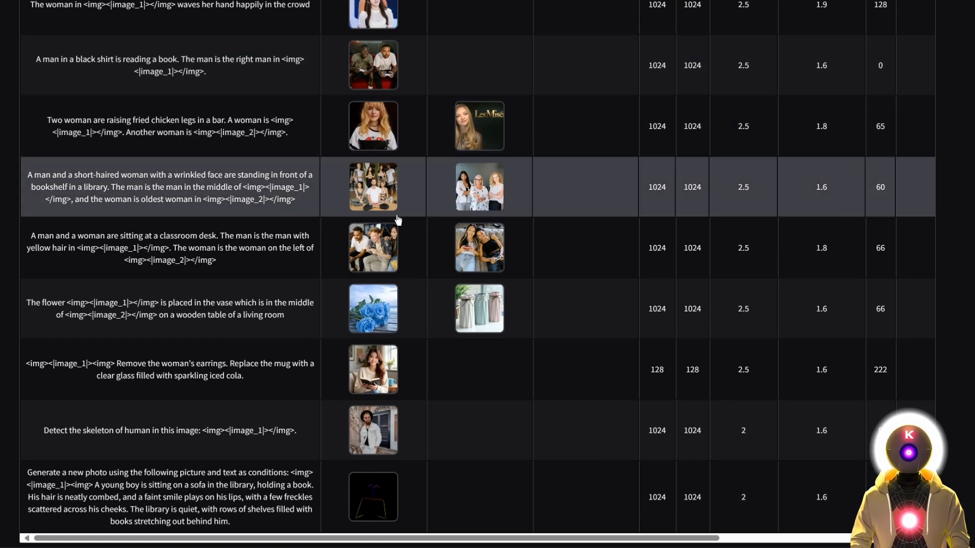
{"action": "scroll", "coordinate": [669, 381], "scroll_direction": "up", "scroll_amount": 5}
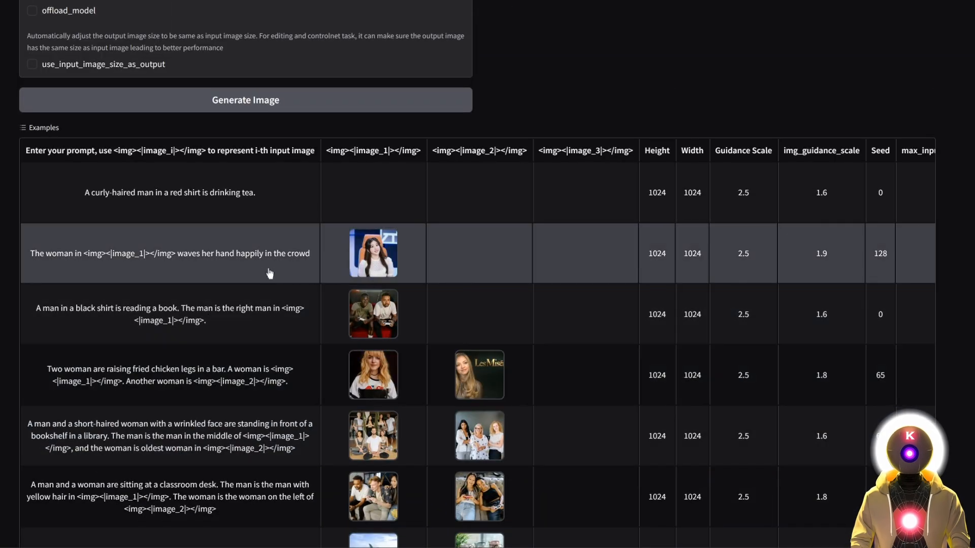
{"action": "left_click", "coordinate": [270, 271]}
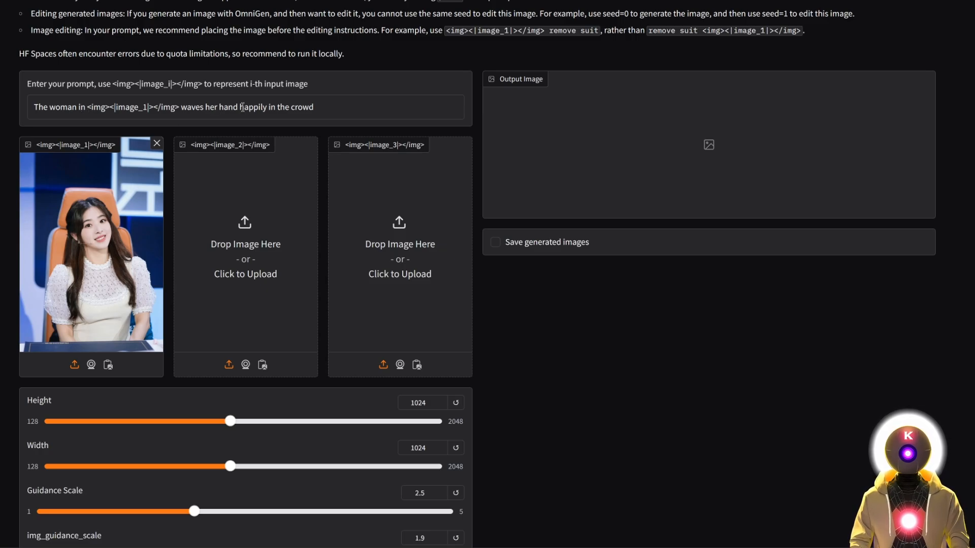
{"action": "scroll", "coordinate": [355, 113], "scroll_direction": "down", "scroll_amount": 8}
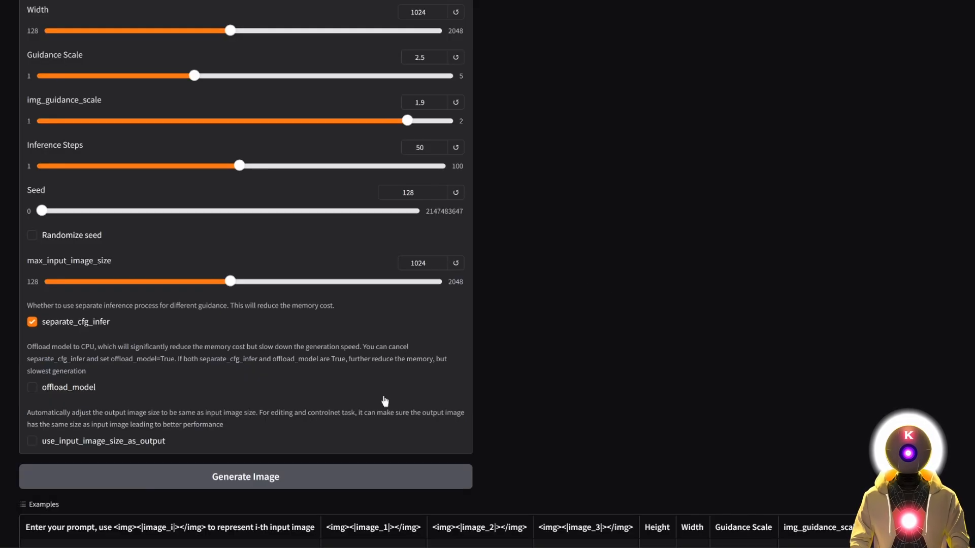
{"action": "left_click", "coordinate": [266, 482]}
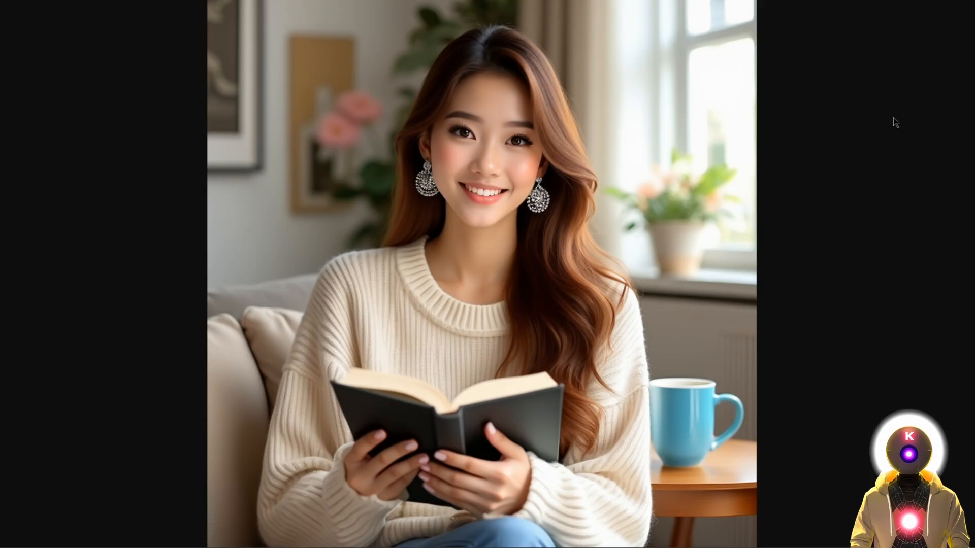
{"action": "left_click", "coordinate": [828, 2]}
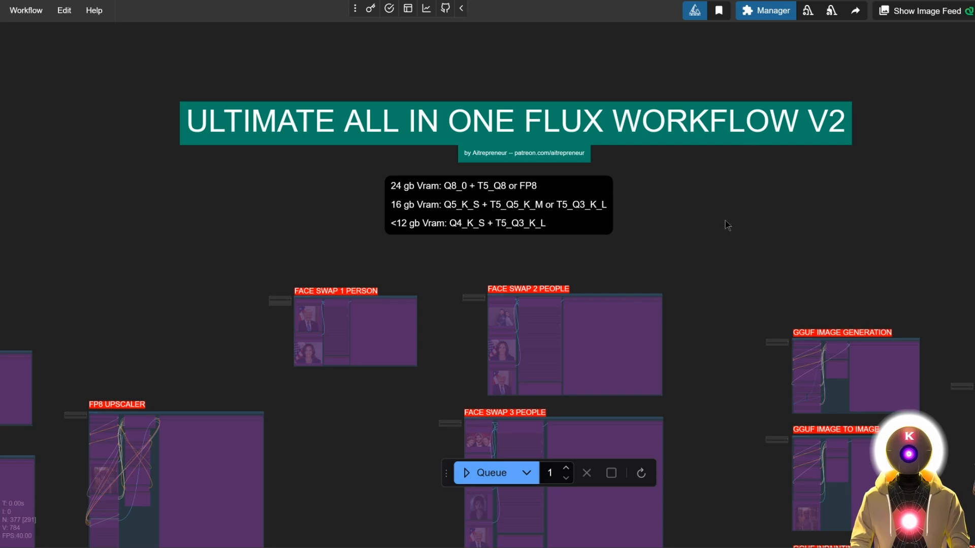
{"action": "left_click_drag", "start_coordinate": [788, 262], "coordinate": [771, 239]}
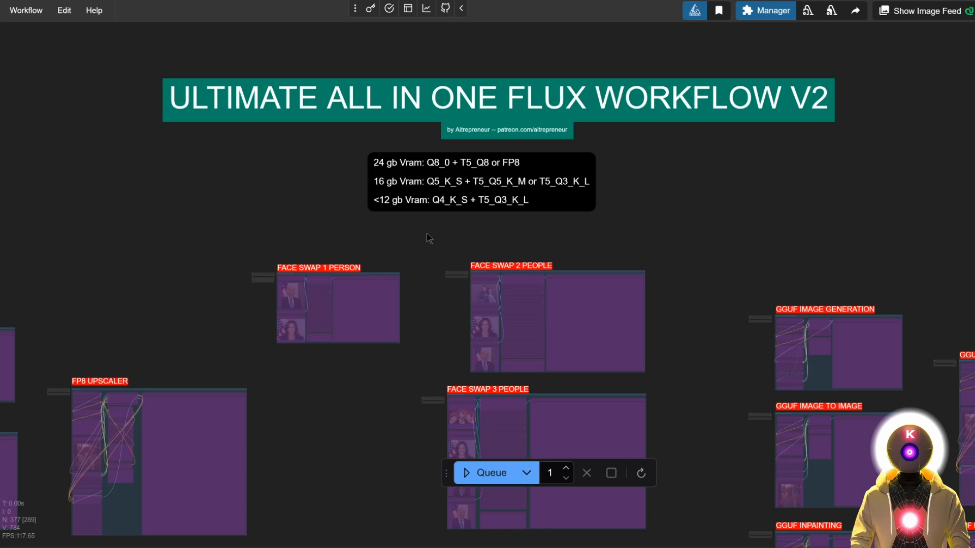
{"action": "left_click_drag", "start_coordinate": [425, 239], "coordinate": [531, 189]}
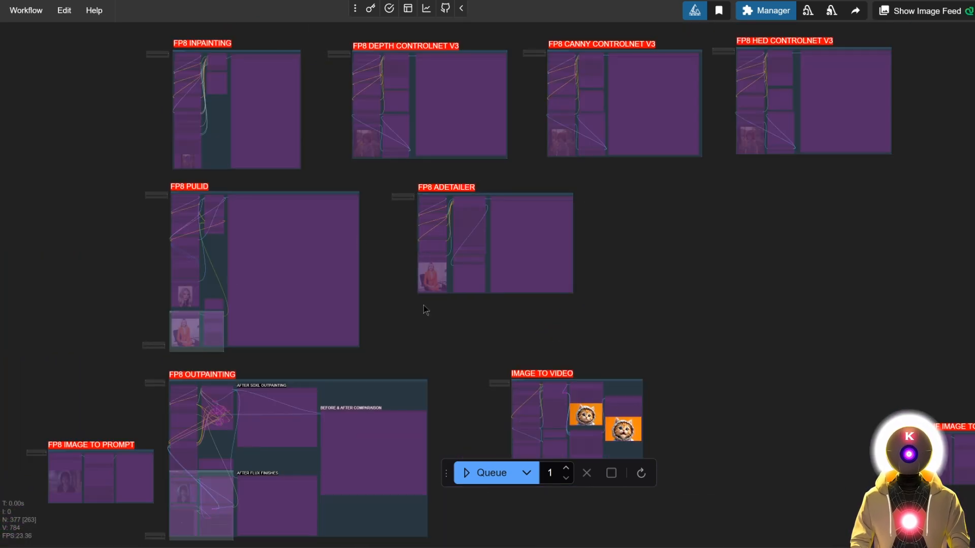
{"action": "left_click_drag", "start_coordinate": [441, 255], "coordinate": [468, 153]}
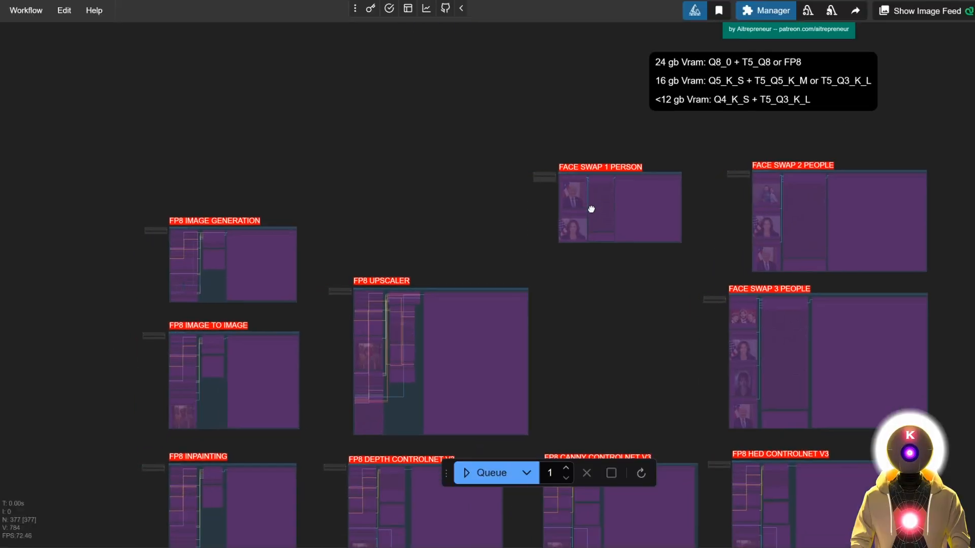
Step: In the ComfyUI Flux workflow, load the image of the woman holding a book into the FP8 Image to Image group
{"action": "scroll", "coordinate": [589, 207], "scroll_direction": "up", "scroll_amount": 5}
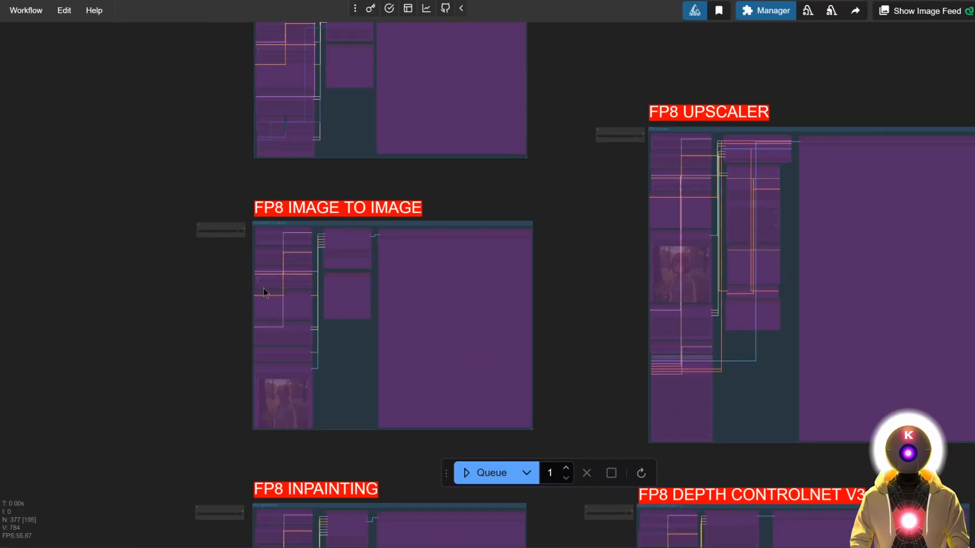
{"action": "scroll", "coordinate": [264, 292], "scroll_direction": "up", "scroll_amount": 10}
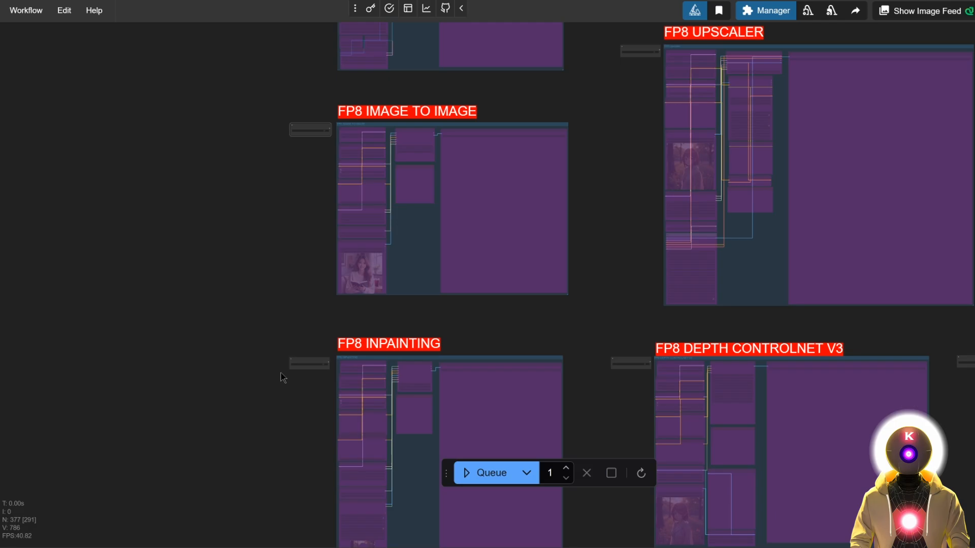
Step: Enable the FP8 Image to Prompt group, load the image of the woman holding a book and queue the captioning
{"action": "left_click_drag", "start_coordinate": [282, 373], "coordinate": [290, 290]}
{"action": "left_click_drag", "start_coordinate": [274, 457], "coordinate": [300, 270]}
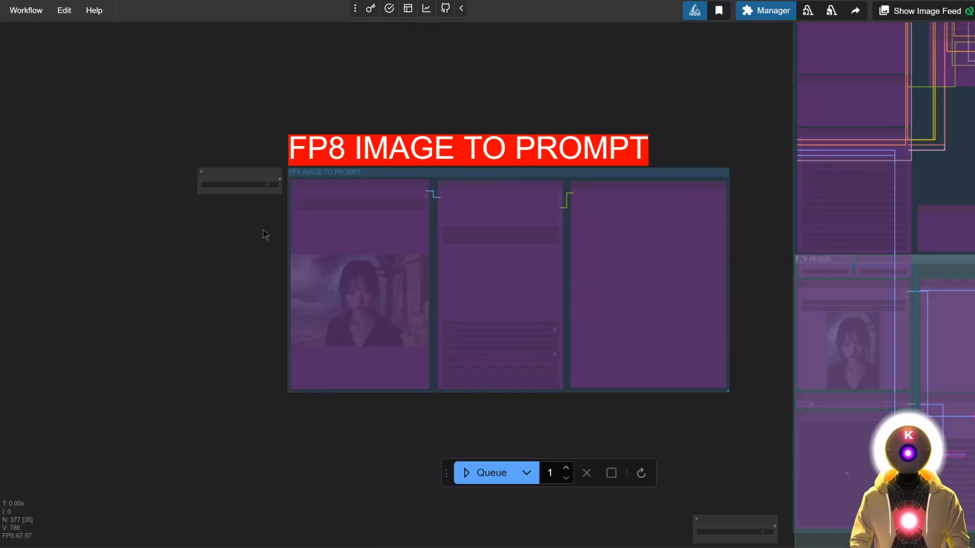
{"action": "scroll", "coordinate": [263, 230], "scroll_direction": "up", "scroll_amount": 2}
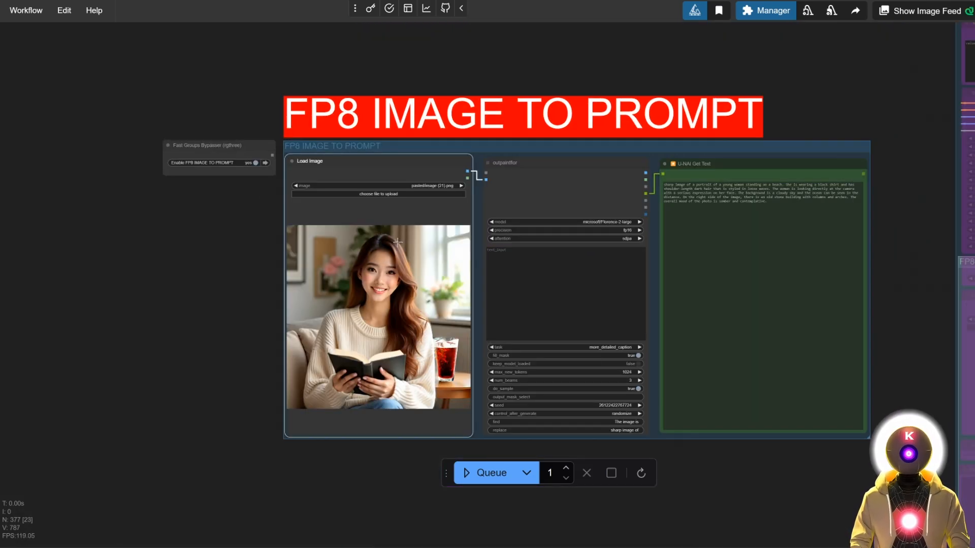
{"action": "left_click", "coordinate": [485, 473]}
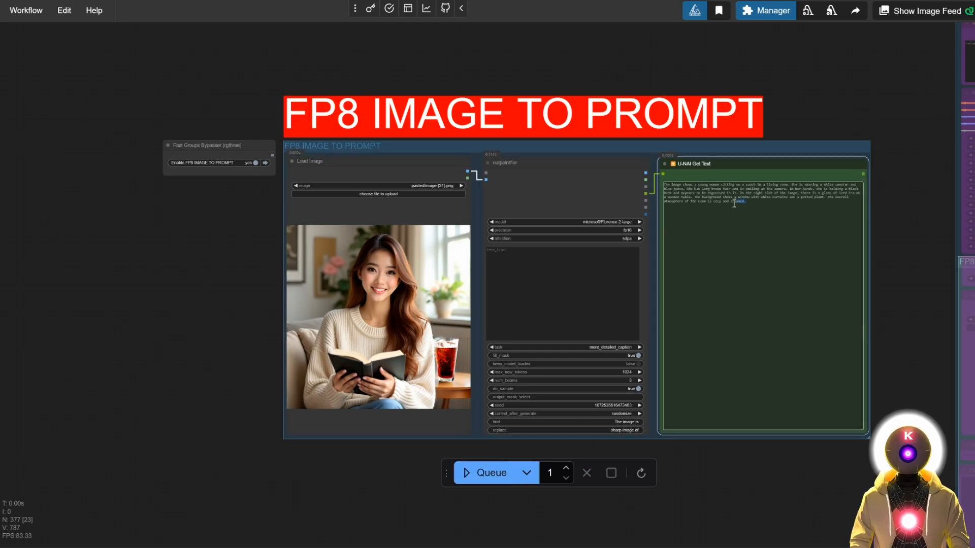
Step: Copy the whole generated image description and disable the FP8 Image to Prompt group
{"action": "left_click_drag", "start_coordinate": [754, 205], "coordinate": [644, 179]}
{"action": "key", "text": "ctrl+c"}
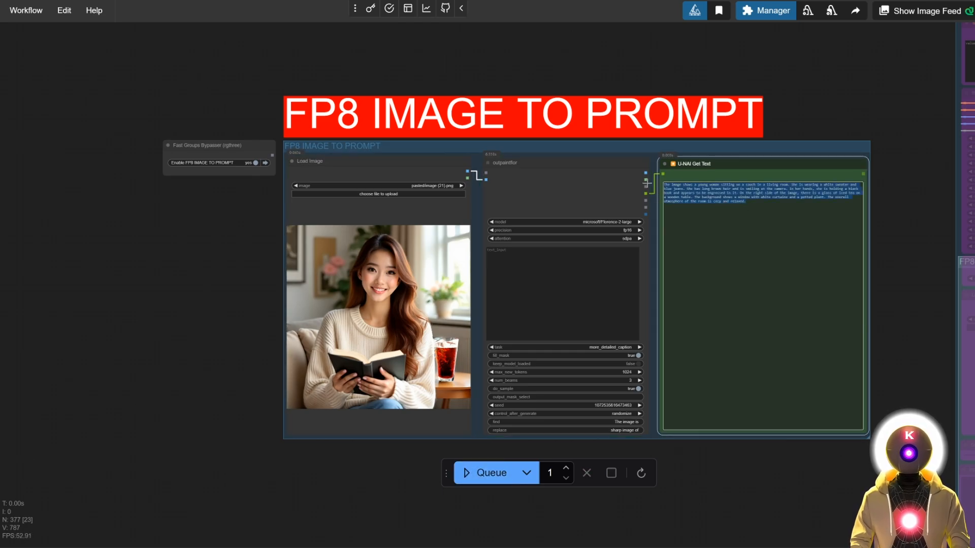
{"action": "left_click", "coordinate": [252, 163]}
Step: Enable the FP8 Image to Image group
{"action": "scroll", "coordinate": [305, 168], "scroll_direction": "down", "scroll_amount": 13}
{"action": "left_click_drag", "start_coordinate": [346, 213], "coordinate": [339, 365]}
{"action": "scroll", "coordinate": [398, 203], "scroll_direction": "up", "scroll_amount": 11}
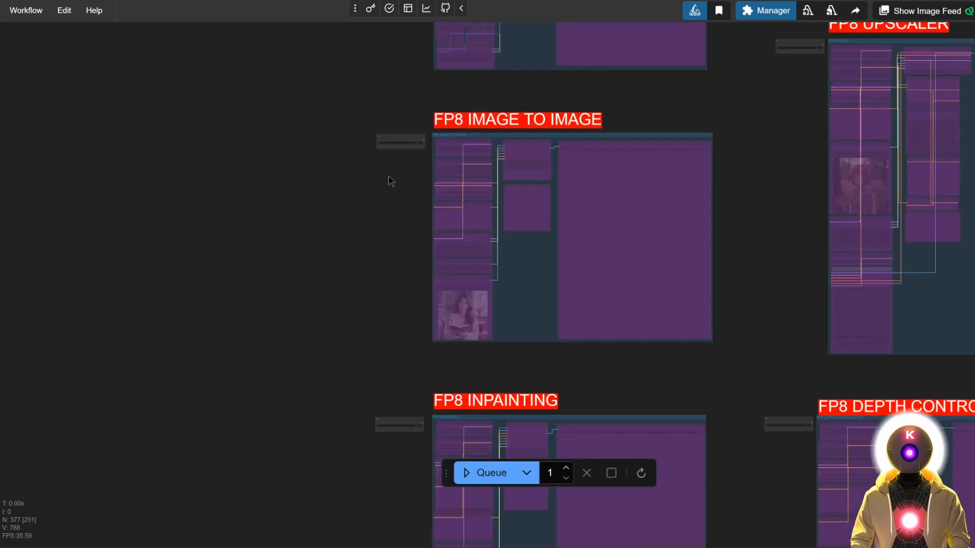
{"action": "left_click", "coordinate": [404, 89]}
{"action": "scroll", "coordinate": [399, 239], "scroll_direction": "up", "scroll_amount": 5}
{"action": "left_click_drag", "start_coordinate": [399, 246], "coordinate": [270, 273]}
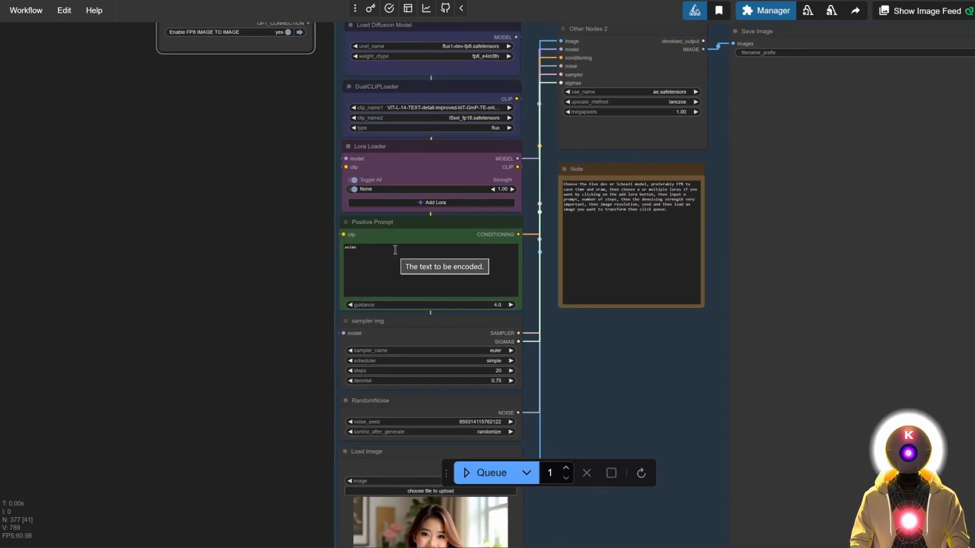
Step: Replace the Positive Prompt text of the FP8 Image to Image group with the copied image description
{"action": "left_click", "coordinate": [370, 257]}
{"action": "key", "text": "ctrl+a"}
{"action": "key", "text": "ctrl+v"}
Step: Set the denoise of the image-to-image sampler to 0.4 and queue the generation
{"action": "scroll", "coordinate": [295, 254], "scroll_direction": "down", "scroll_amount": 3}
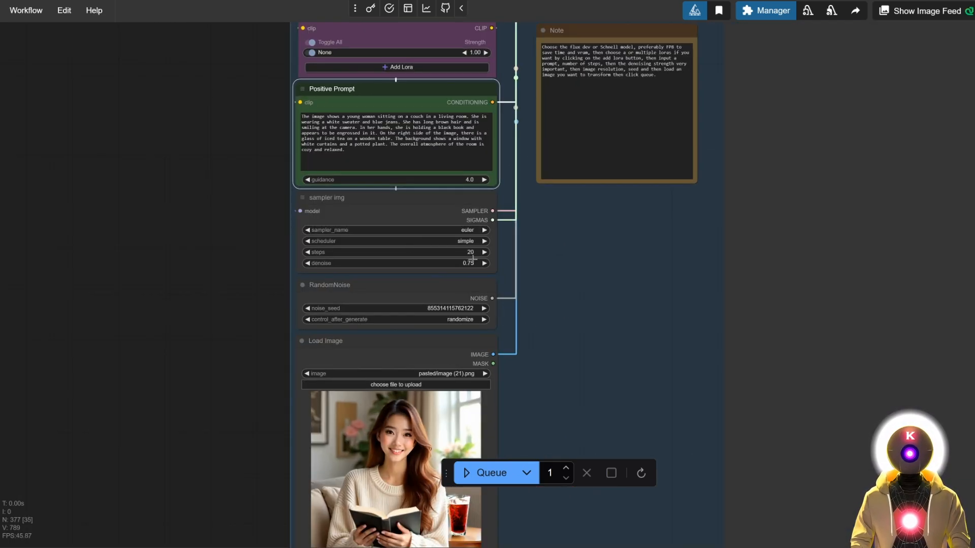
{"action": "left_click", "coordinate": [472, 262]}
{"action": "type", "text": "0."}
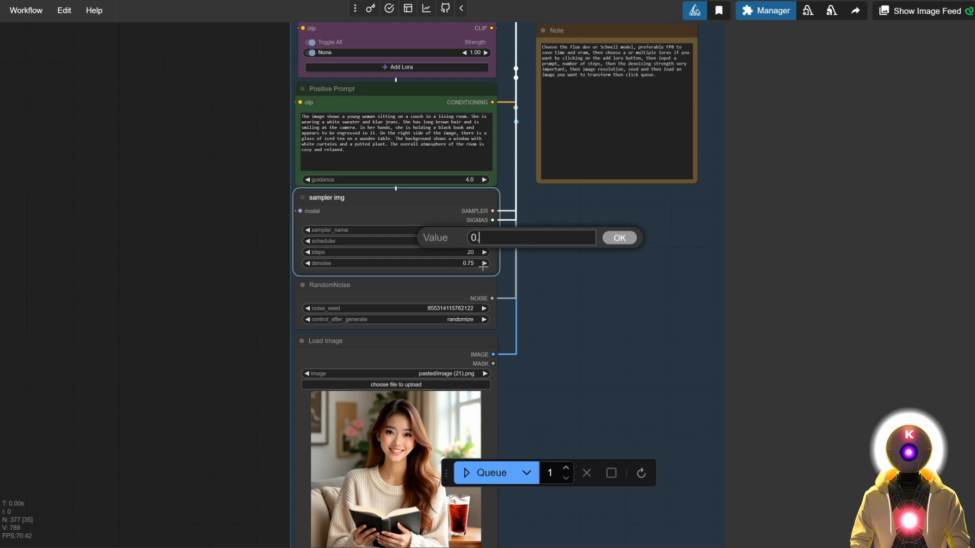
{"action": "type", "text": "4"}
{"action": "left_click", "coordinate": [615, 242]}
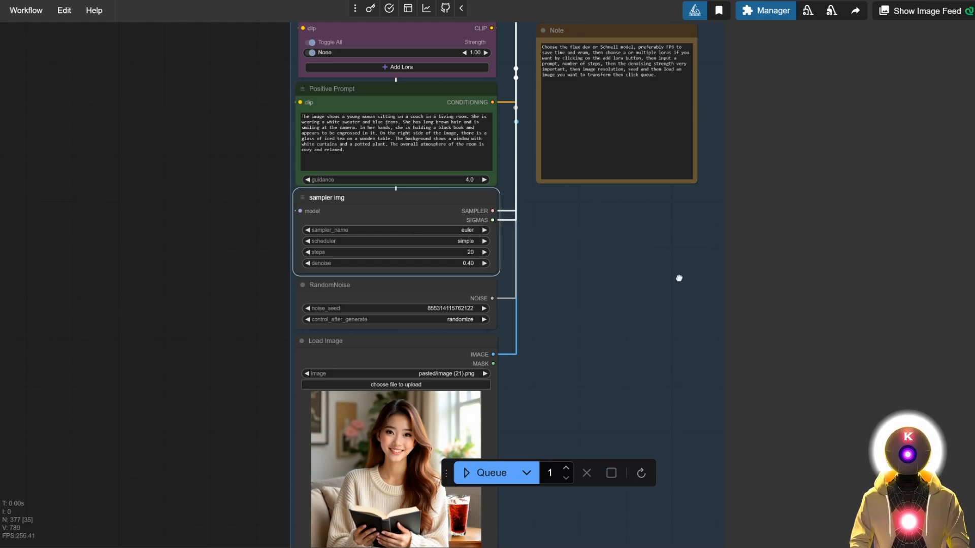
{"action": "key", "text": "."}
{"action": "left_click", "coordinate": [469, 472]}
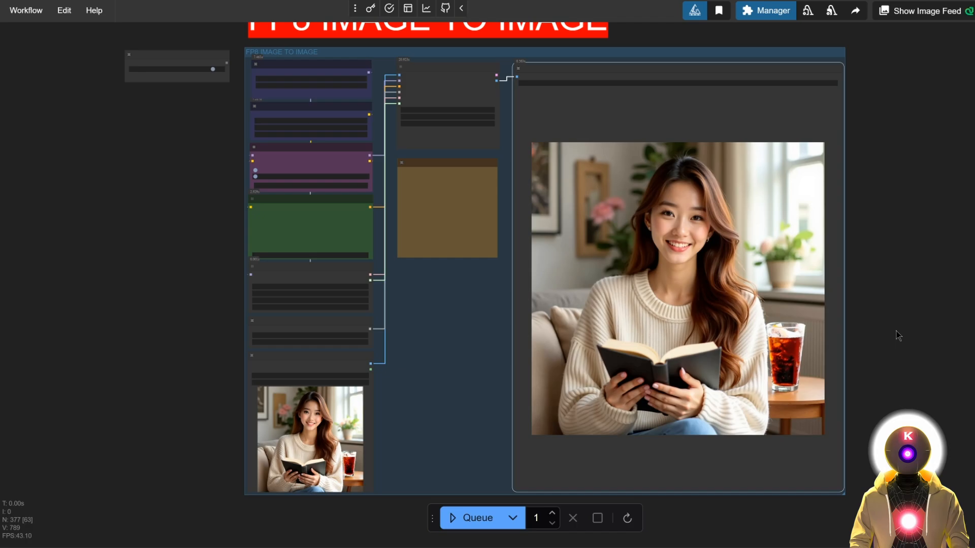
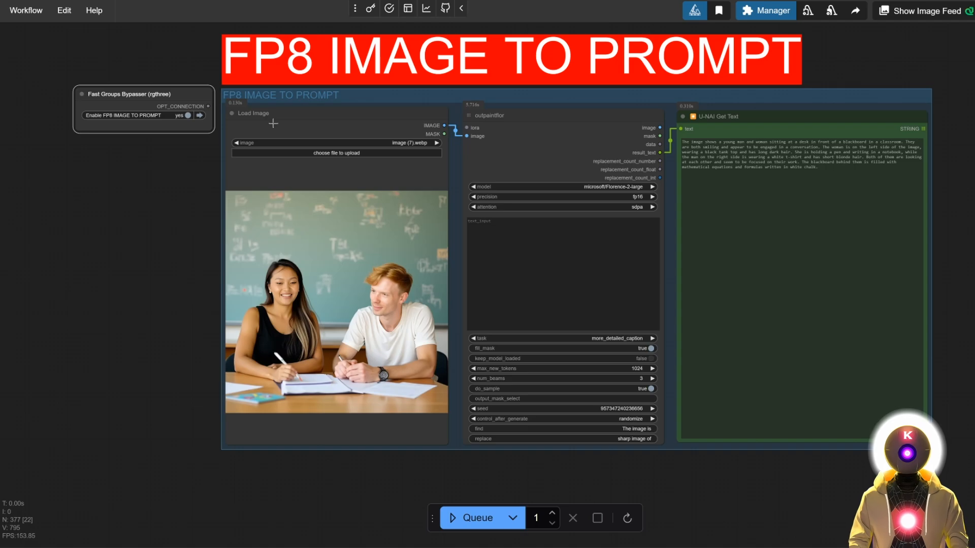
Step: Disable the FP8 Image to Prompt group and enable the FP8 Image to Image group
{"action": "left_click", "coordinate": [173, 116]}
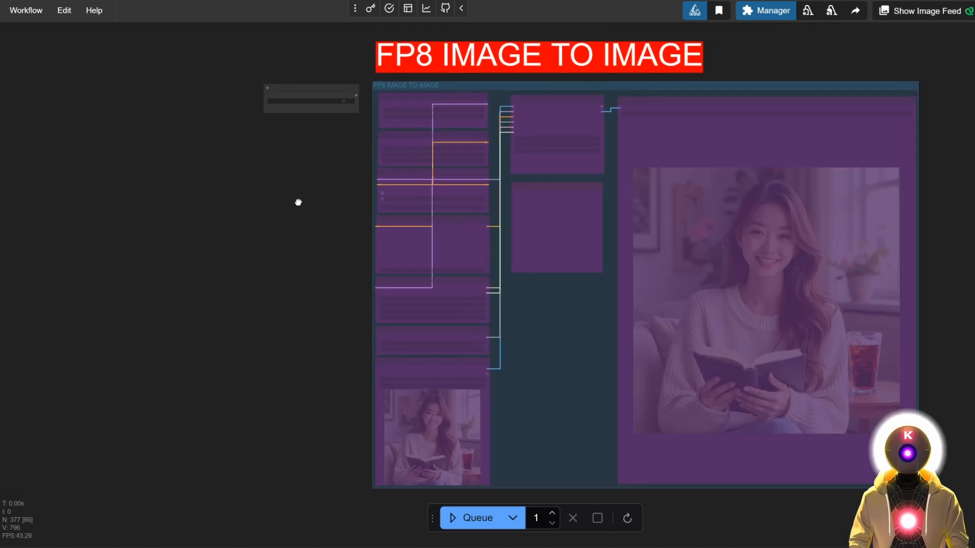
{"action": "left_click_drag", "start_coordinate": [298, 203], "coordinate": [264, 210]}
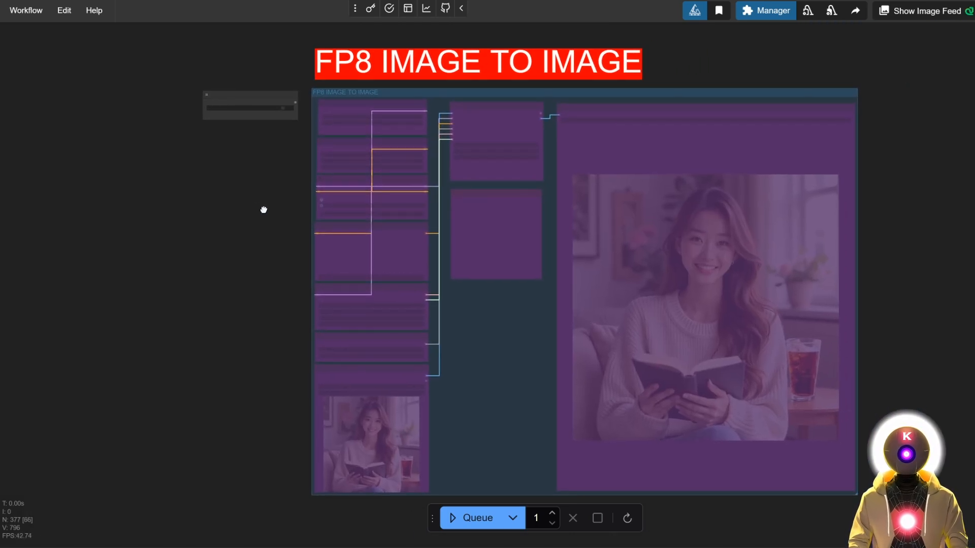
{"action": "left_click", "coordinate": [272, 110]}
{"action": "scroll", "coordinate": [272, 220], "scroll_direction": "up", "scroll_amount": 2}
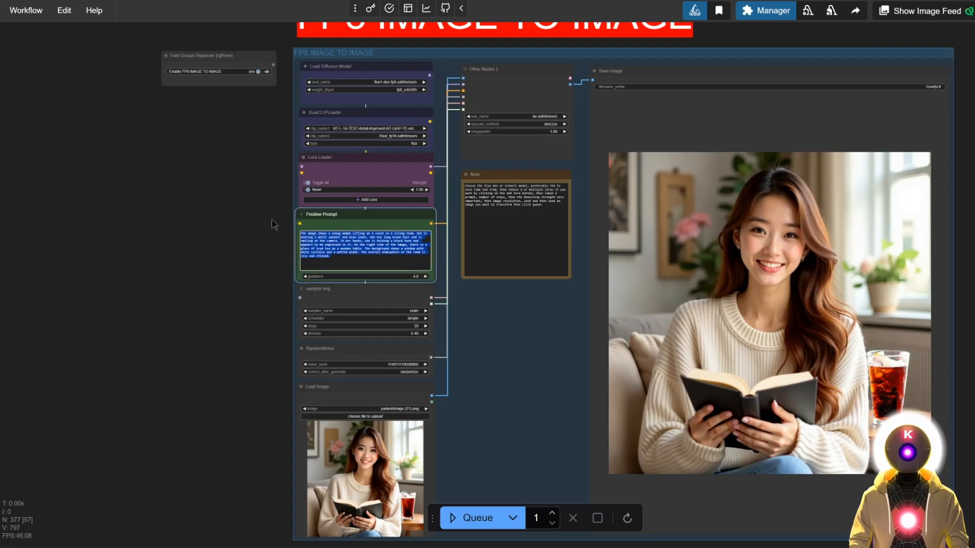
Step: Replace the positive prompt with the classroom description, load image (7).webp, queue the generation and compare the result with the original
{"action": "left_click", "coordinate": [321, 409]}
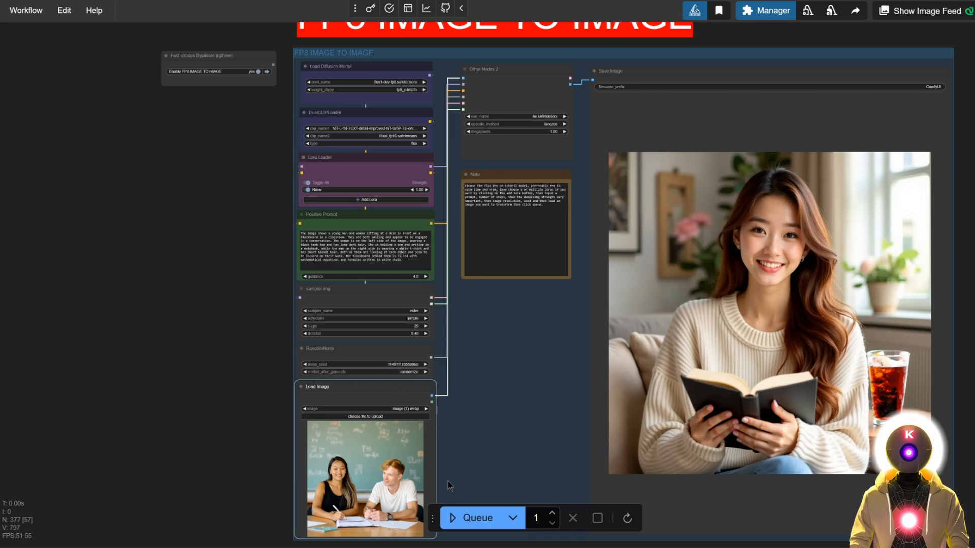
{"action": "left_click", "coordinate": [452, 517]}
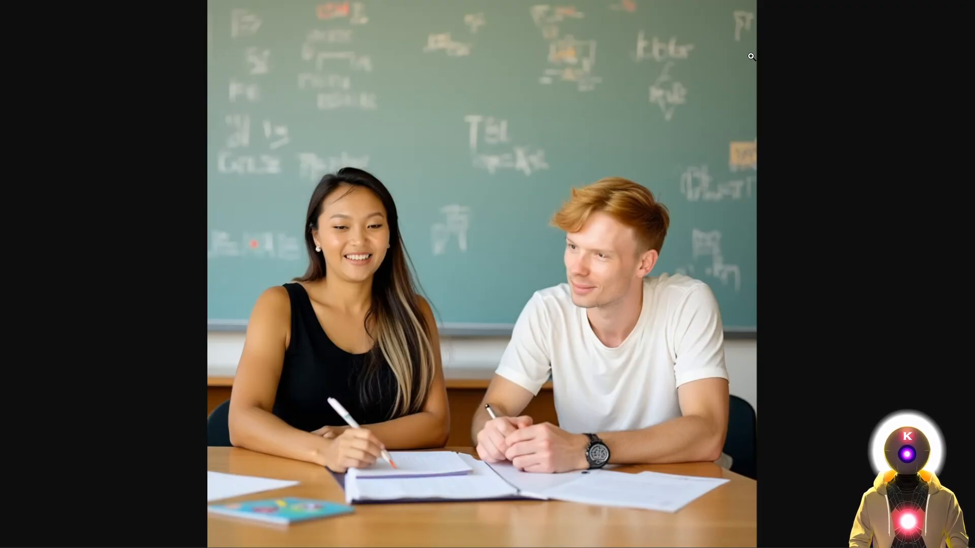
{"action": "key", "text": "ctrl+Tab"}
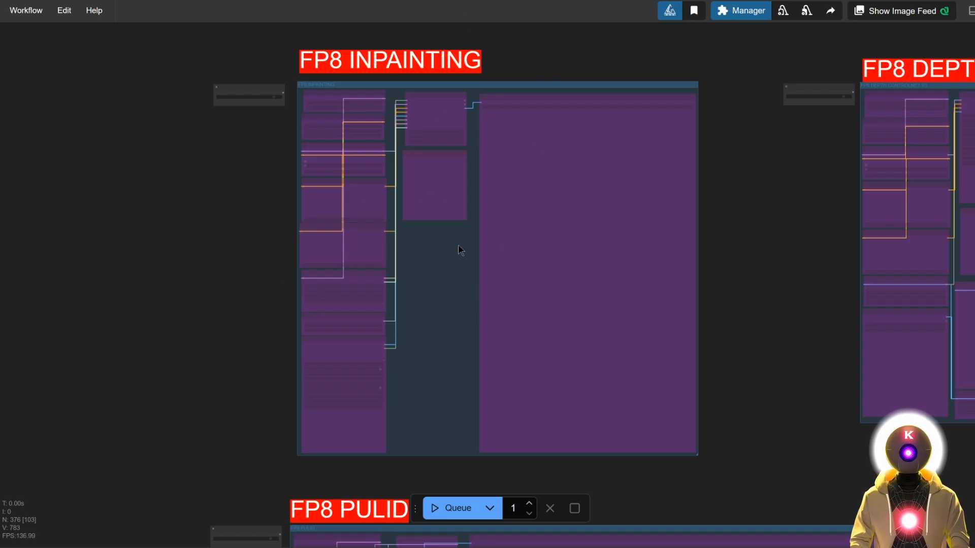
Step: Enable the FP8 Inpainting group and load image (2).webp of the woman holding a book
{"action": "left_click", "coordinate": [274, 97]}
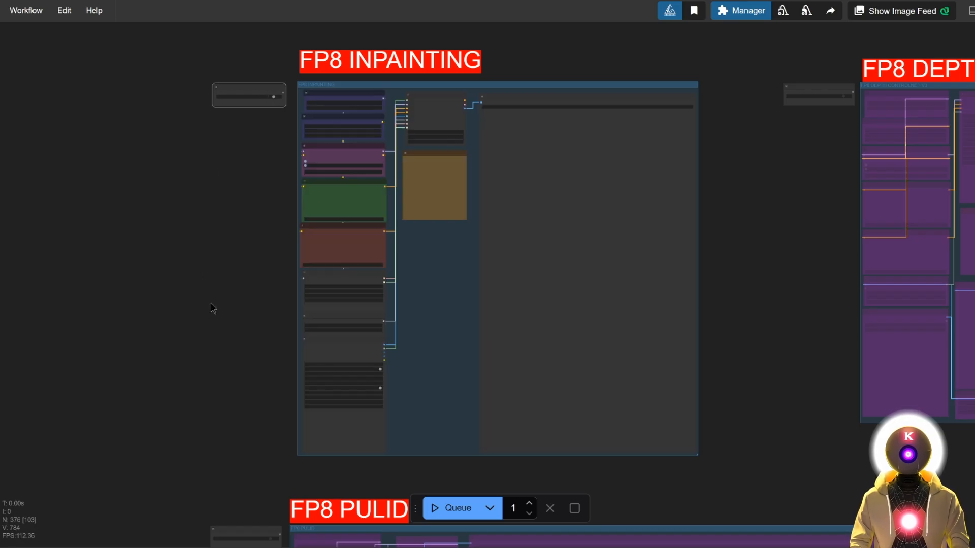
{"action": "left_click", "coordinate": [406, 368]}
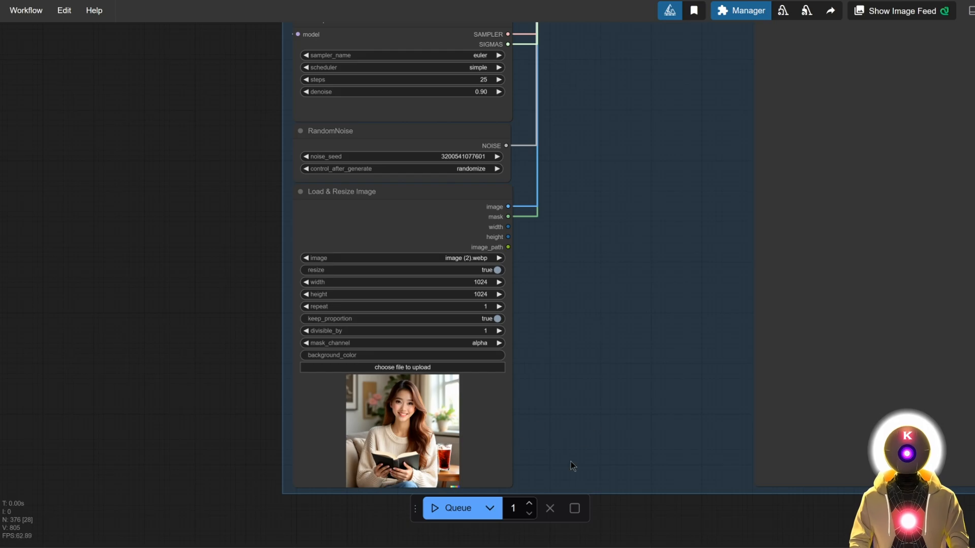
Step: Mask the woman's face, neck and hair in the MaskEditor and save the mask to the Load & Resize Image node
{"action": "scroll", "coordinate": [504, 442], "scroll_direction": "up", "scroll_amount": 3}
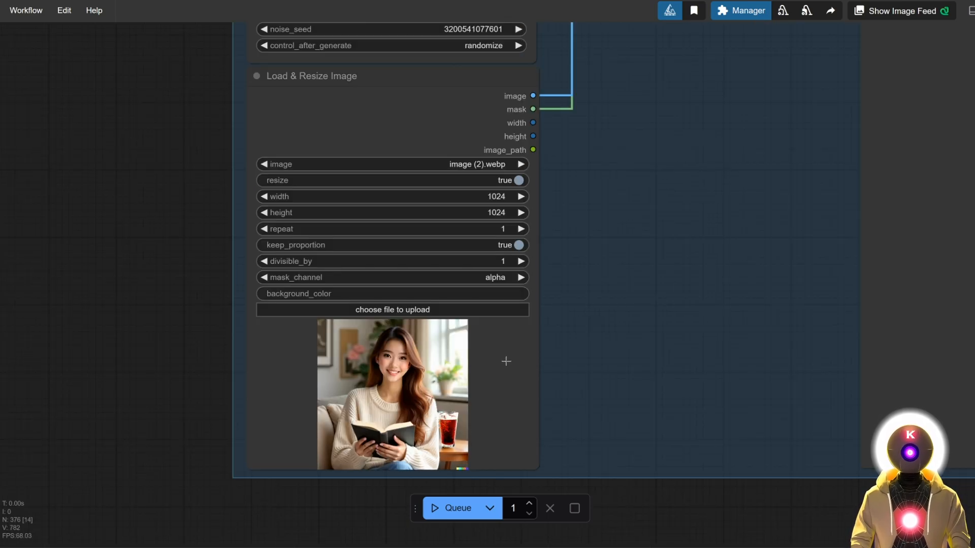
{"action": "right_click", "coordinate": [505, 362]}
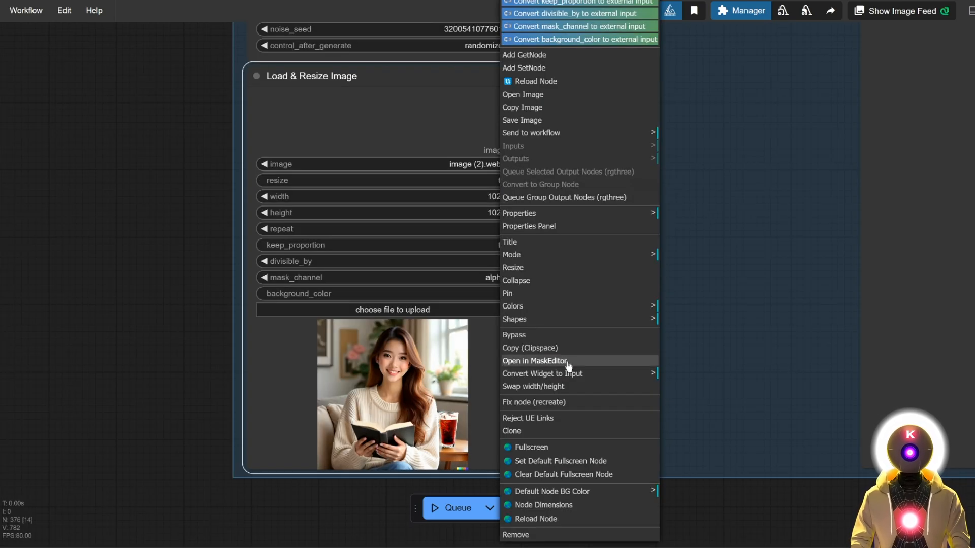
{"action": "left_click", "coordinate": [546, 362]}
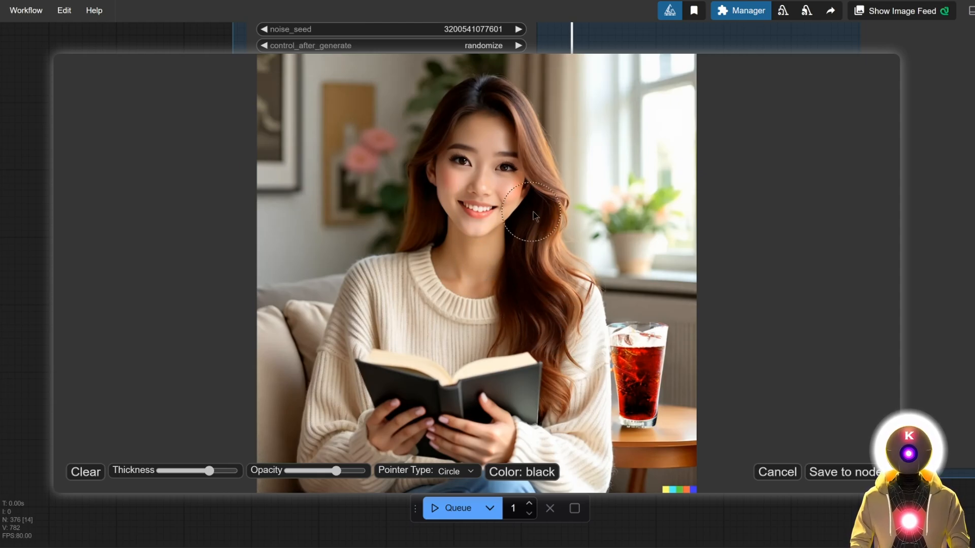
{"action": "mouse_move", "coordinate": [477, 269]}
{"action": "left_mouse_down"}
{"action": "mouse_move", "coordinate": [457, 259]}
{"action": "mouse_move", "coordinate": [467, 244]}
{"action": "mouse_move", "coordinate": [454, 226]}
{"action": "mouse_move", "coordinate": [471, 119]}
{"action": "mouse_move", "coordinate": [486, 104]}
{"action": "mouse_move", "coordinate": [485, 187]}
{"action": "mouse_move", "coordinate": [507, 245]}
{"action": "left_mouse_up"}
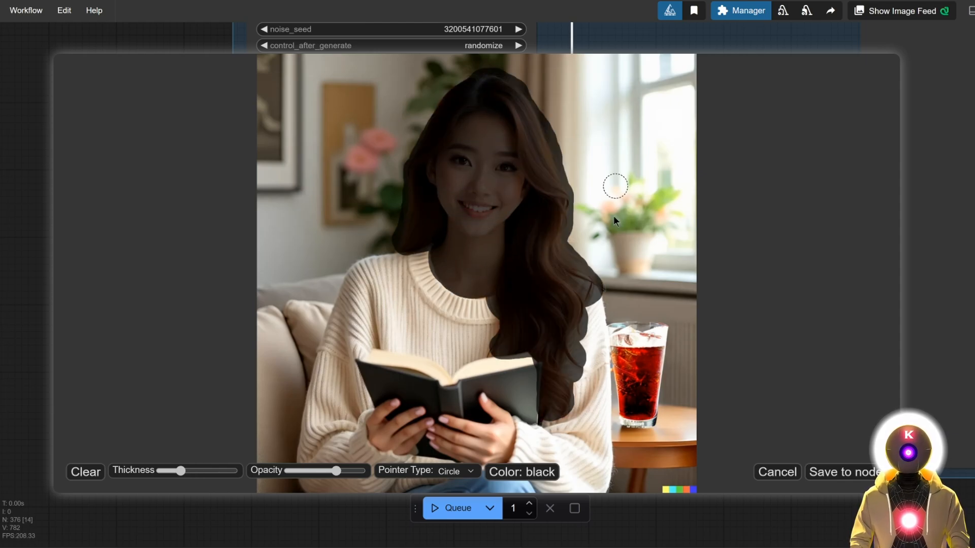
{"action": "left_click", "coordinate": [833, 473]}
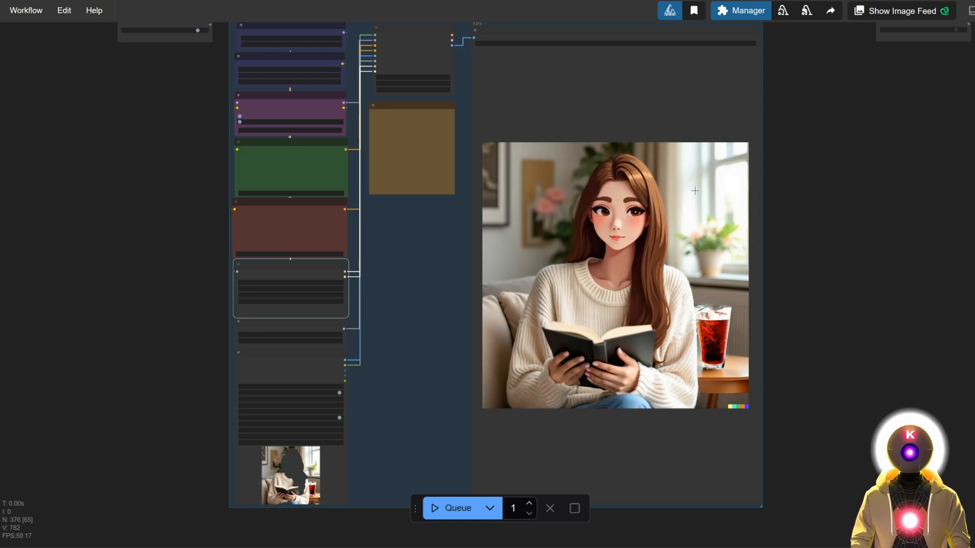
{"action": "left_click", "coordinate": [496, 139]}
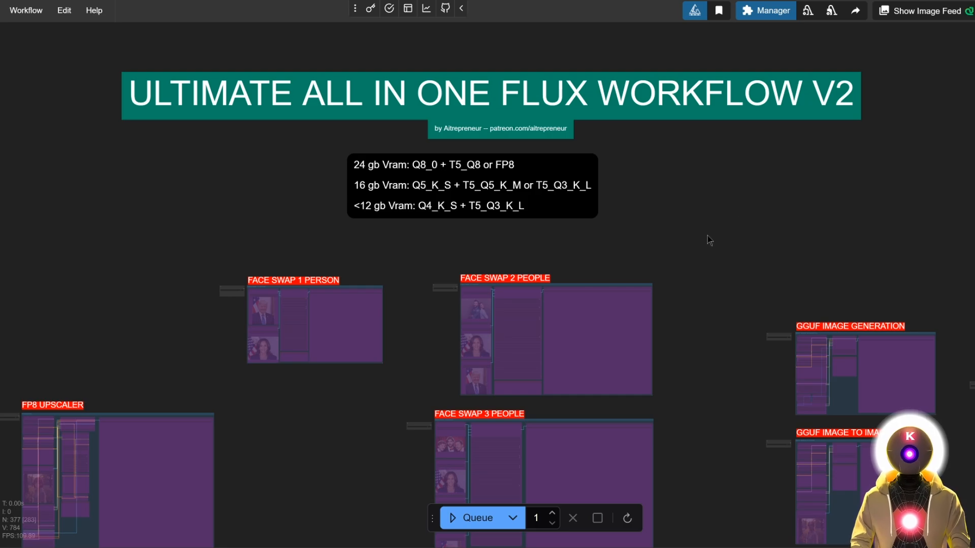
{"action": "scroll", "coordinate": [632, 151], "scroll_direction": "down", "scroll_amount": 1}
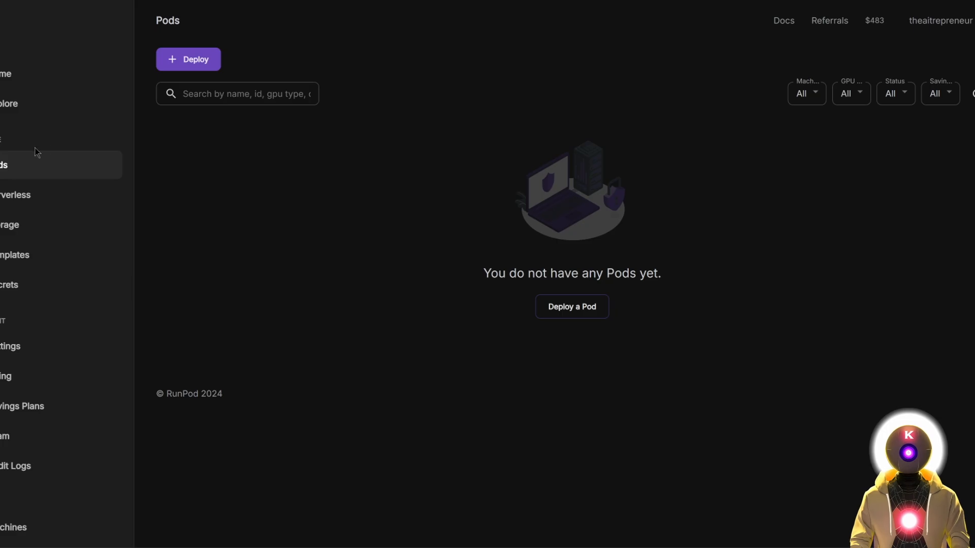
Step: Start a new GPU pod deployment on RunPod, filtered to Community Cloud with Extreme internet speed (1000 Mb/s or higher)
{"action": "left_click", "coordinate": [180, 66]}
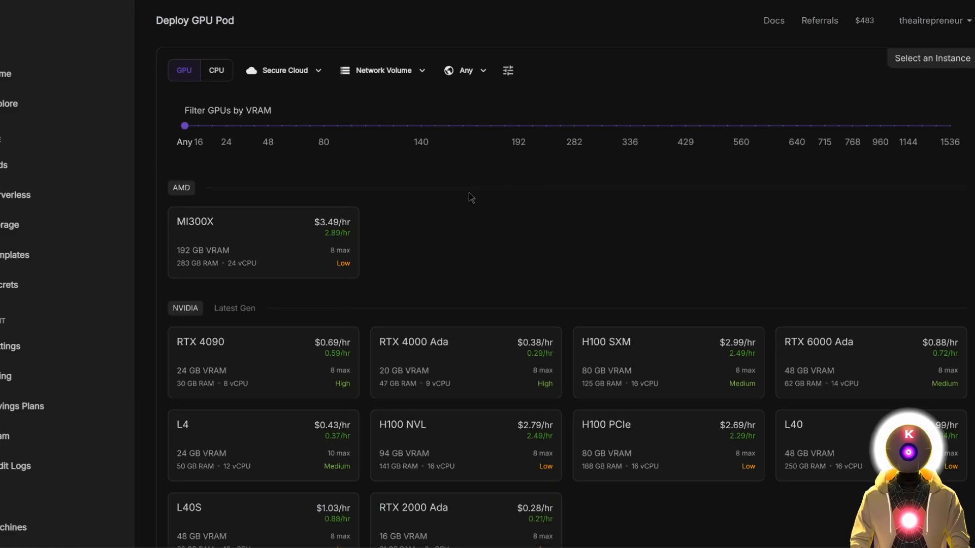
{"action": "left_click", "coordinate": [305, 71]}
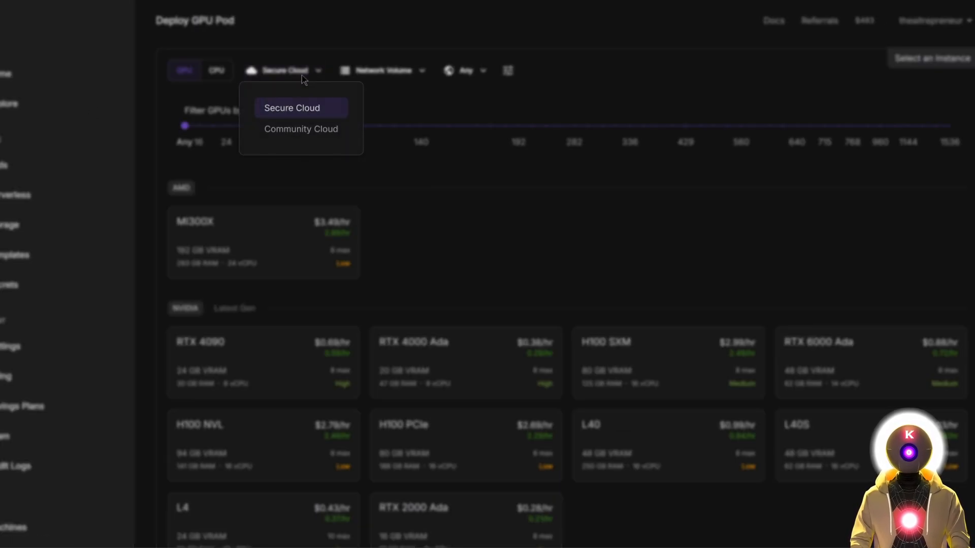
{"action": "left_click", "coordinate": [301, 130]}
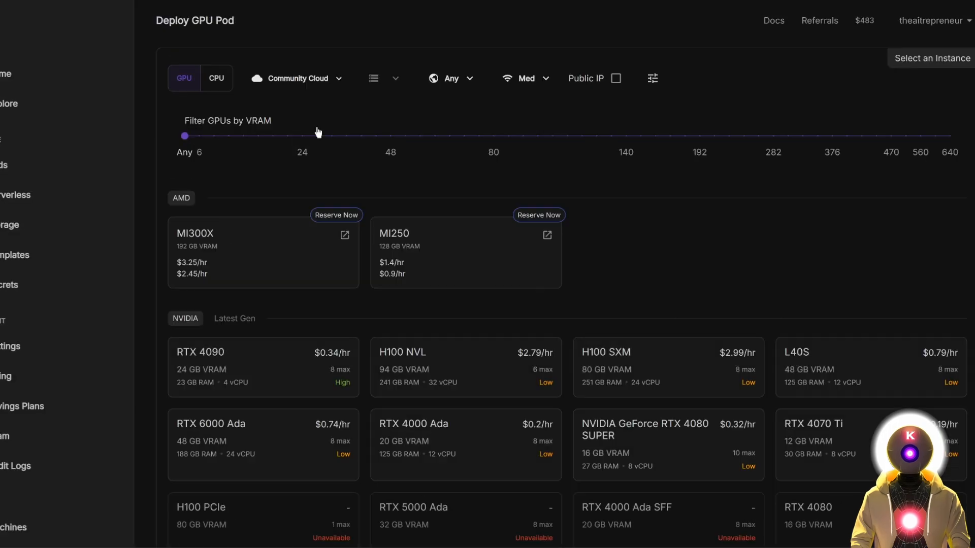
{"action": "left_click", "coordinate": [524, 82]}
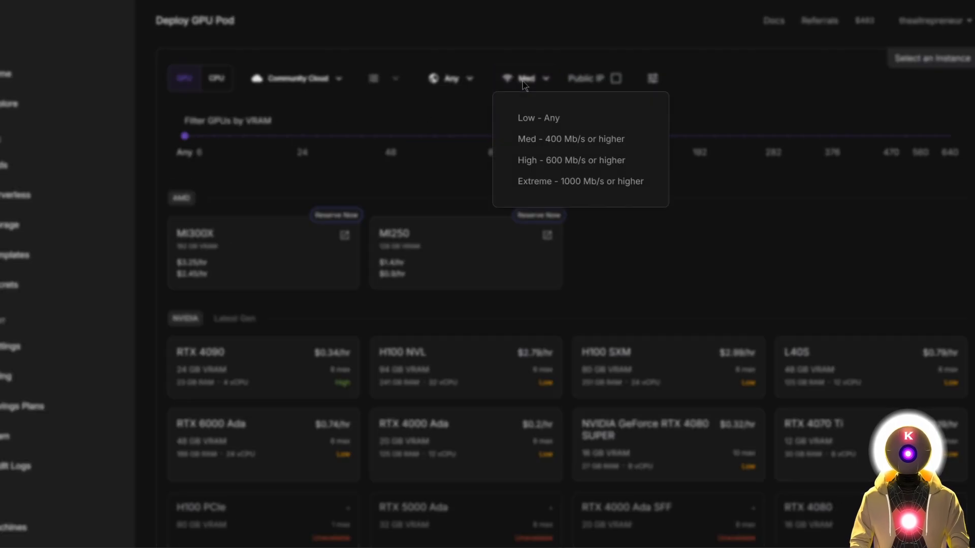
{"action": "left_click", "coordinate": [553, 183]}
Step: Choose the previous-generation NVIDIA A30 GPU with 24 GB VRAM for the pod
{"action": "scroll", "coordinate": [670, 224], "scroll_direction": "down", "scroll_amount": 10}
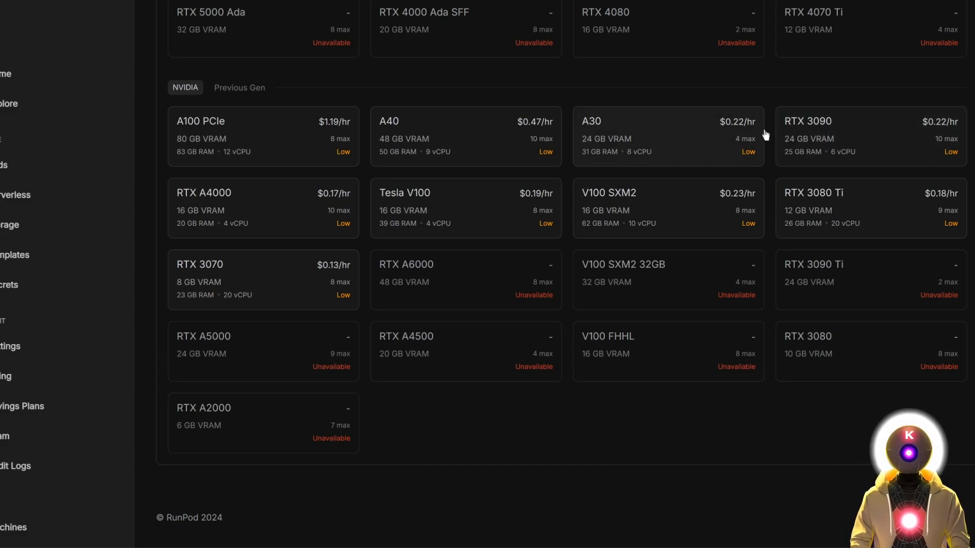
{"action": "left_click", "coordinate": [665, 133]}
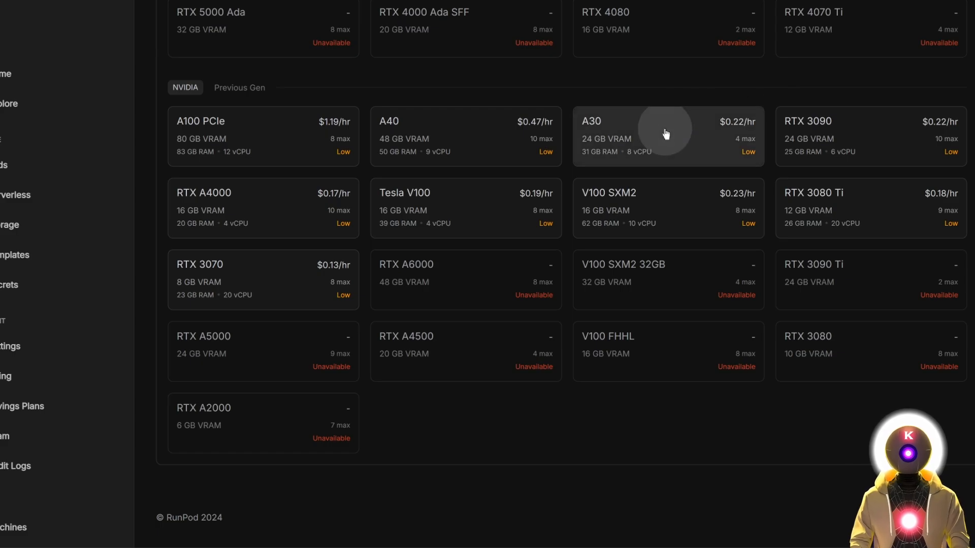
{"action": "left_click", "coordinate": [902, 187]}
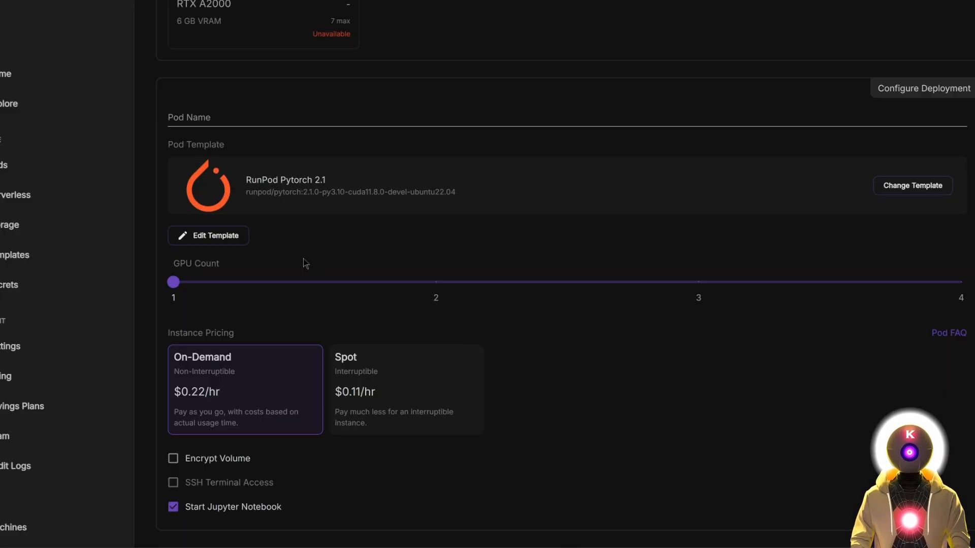
{"action": "left_click", "coordinate": [331, 275]}
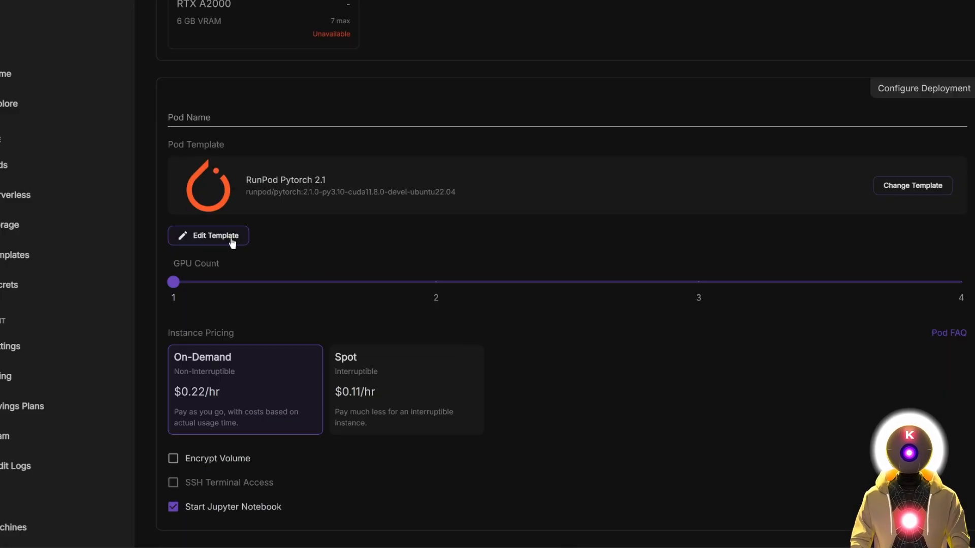
Step: Override the pod template with an 80 GB container disk and an 80 GB volume disk
{"action": "left_click", "coordinate": [220, 236]}
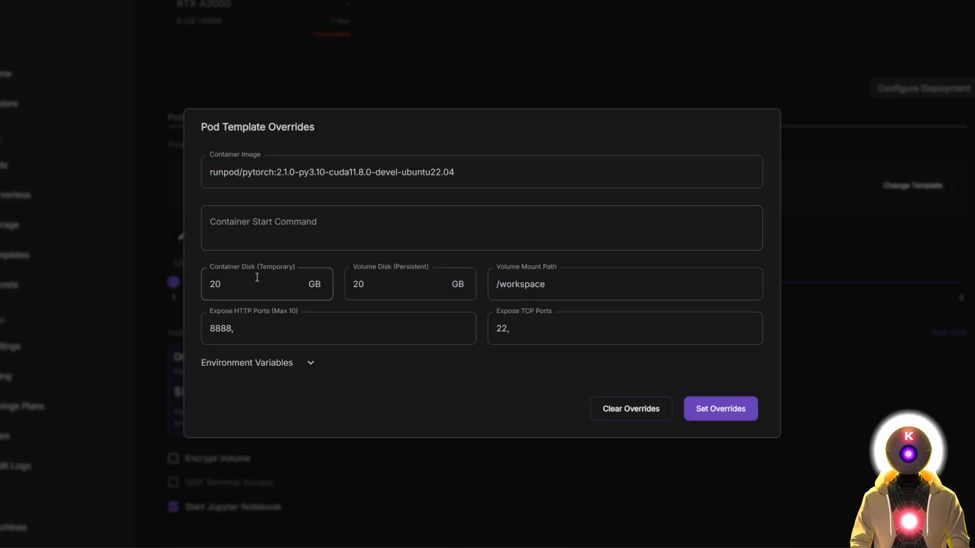
{"action": "double_click", "coordinate": [240, 278]}
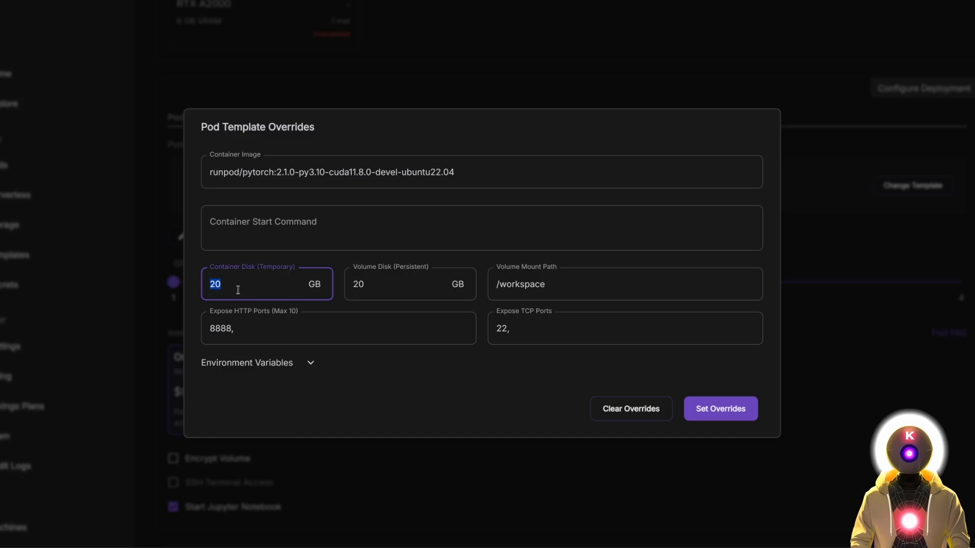
{"action": "type", "text": "80"}
{"action": "double_click", "coordinate": [356, 283]}
{"action": "type", "text": "80"}
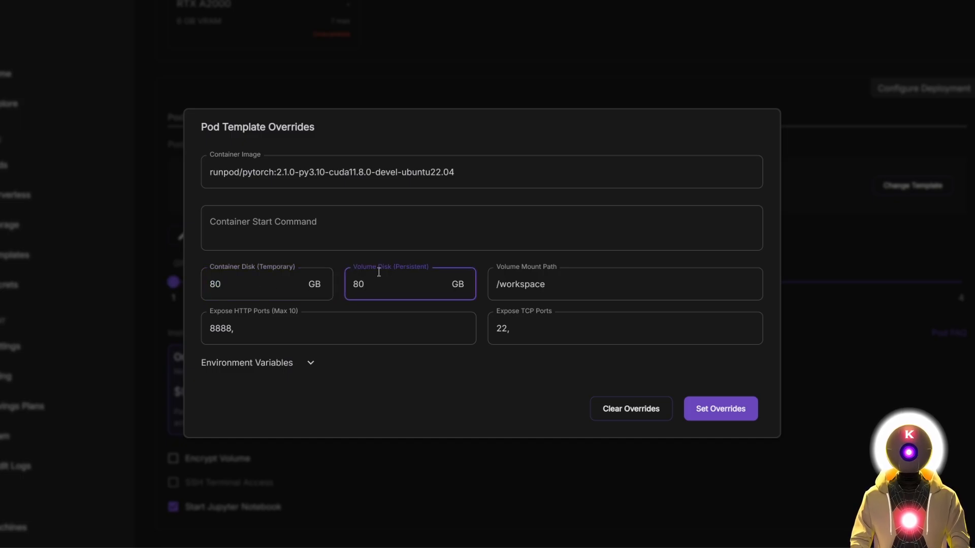
{"action": "left_click", "coordinate": [718, 417]}
Step: Deploy the pod on demand and open the connection options of the running pod
{"action": "scroll", "coordinate": [700, 404], "scroll_direction": "down", "scroll_amount": 5}
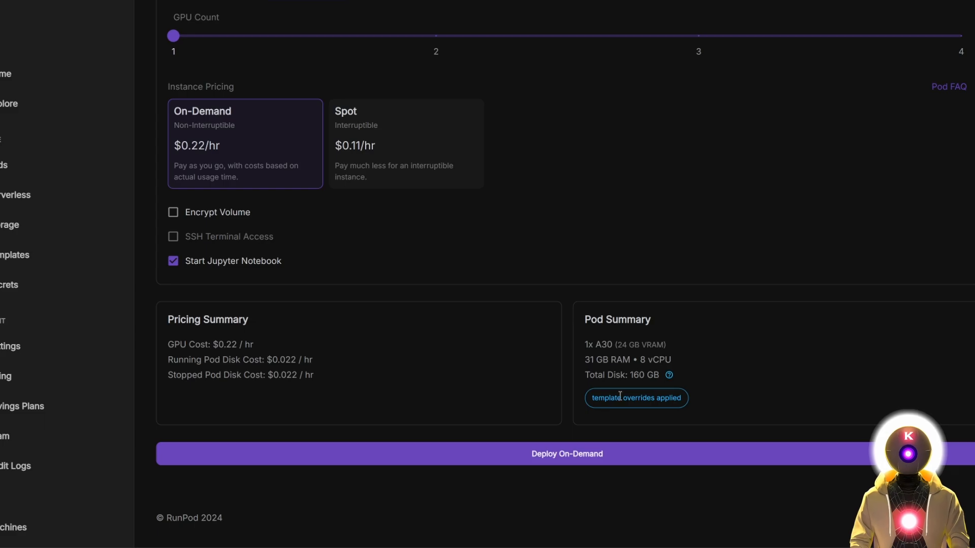
{"action": "left_click", "coordinate": [557, 457]}
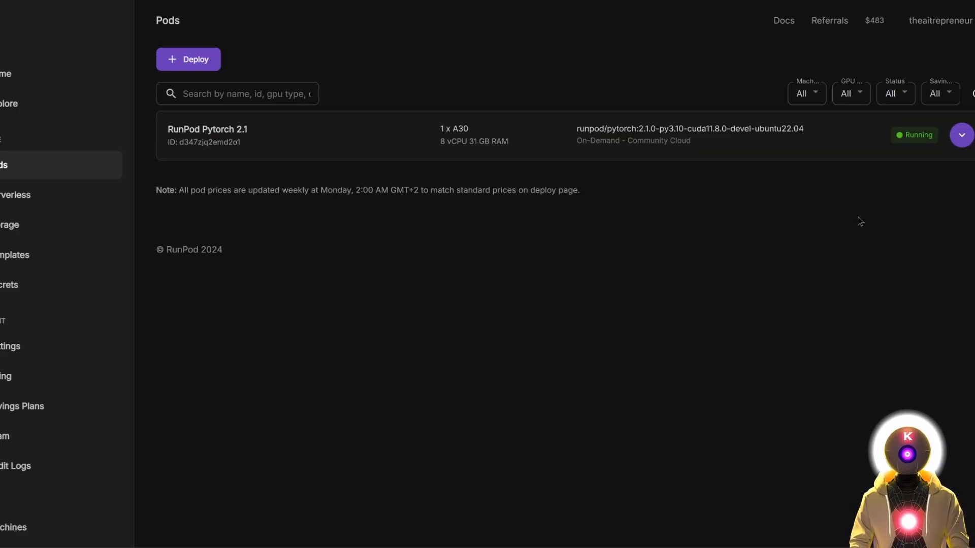
{"action": "left_click", "coordinate": [962, 137]}
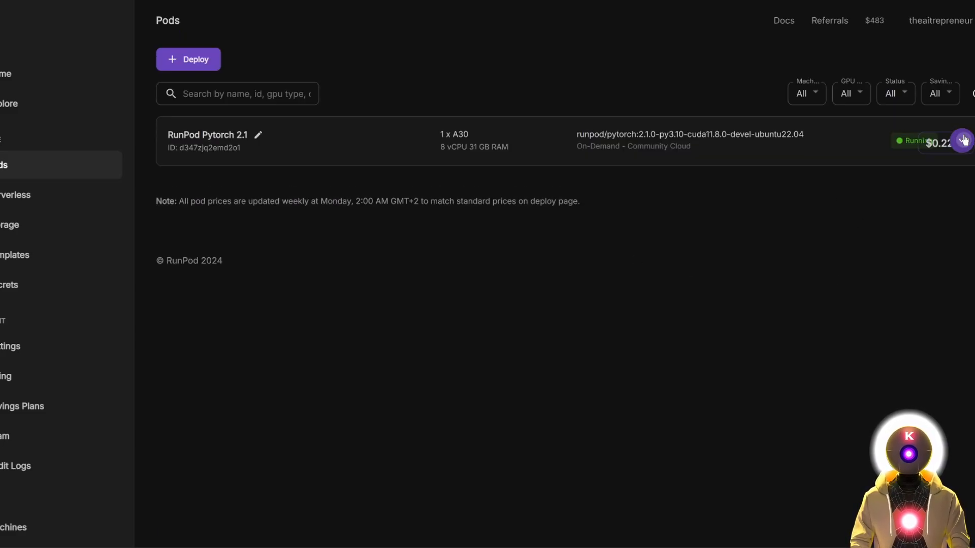
{"action": "left_click", "coordinate": [288, 369]}
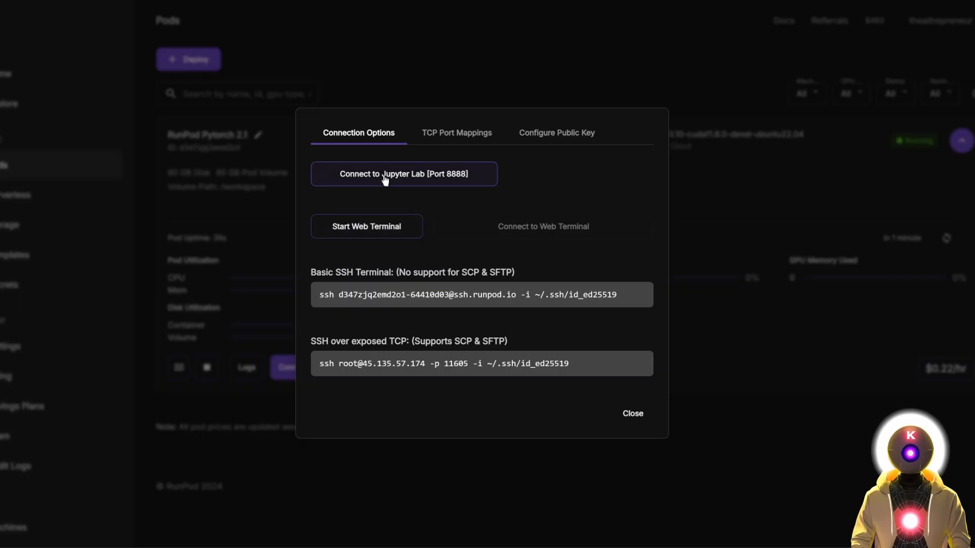
Step: Connect to the pod's Jupyter Lab and upload OMNIGEN_AUTO_INSTALL-RUNPOD.sh from the local OHMNIGEN folder into the workspace folder
{"action": "left_click", "coordinate": [374, 174]}
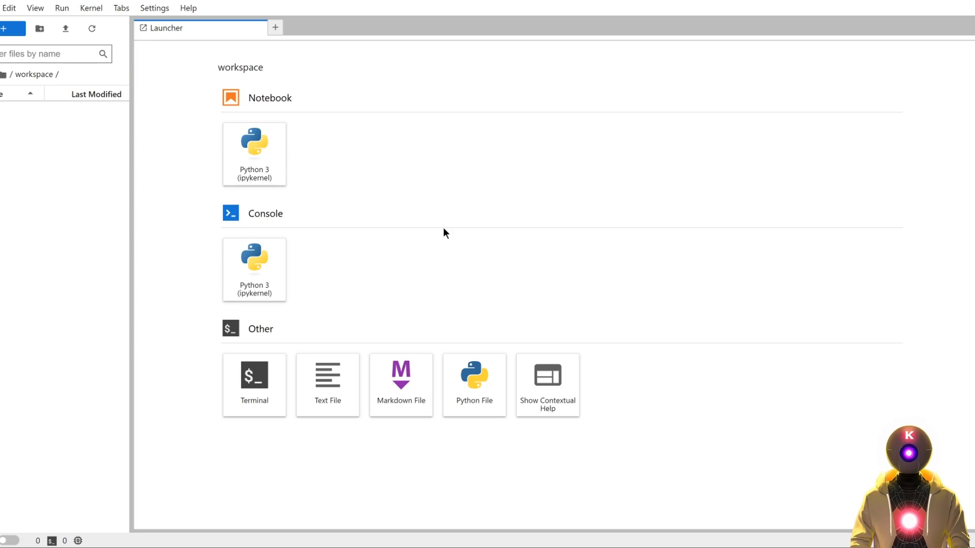
{"action": "key", "text": "alt+Tab"}
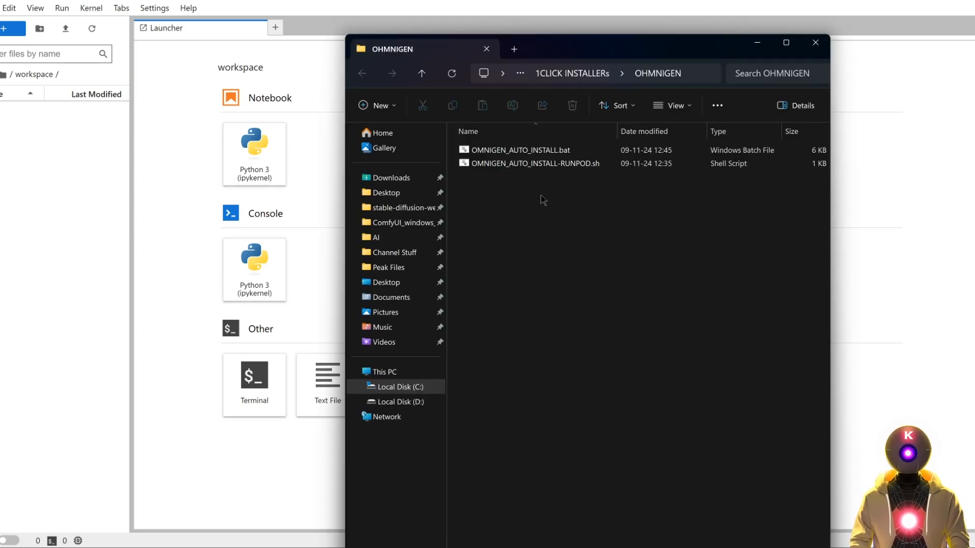
{"action": "left_click_drag", "start_coordinate": [539, 163], "coordinate": [50, 167]}
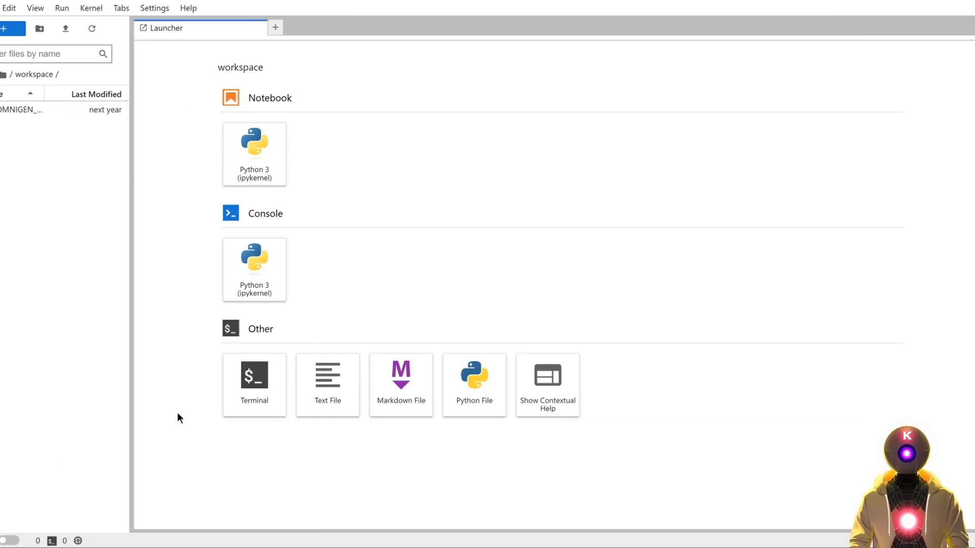
Step: Make OMNIGEN_AUTO_INSTALL-RUNPOD.sh executable with chmod +x in a new terminal, run it, and open OmniGen's public gradio.live URL
{"action": "left_click", "coordinate": [252, 395]}
{"action": "type", "text": "chmod +x OMNIGEN_AUTO_INSTALL-RUNPOD.sh ./OMNIGEN_AUTO_INSTALL-RUNPOD.sh"}
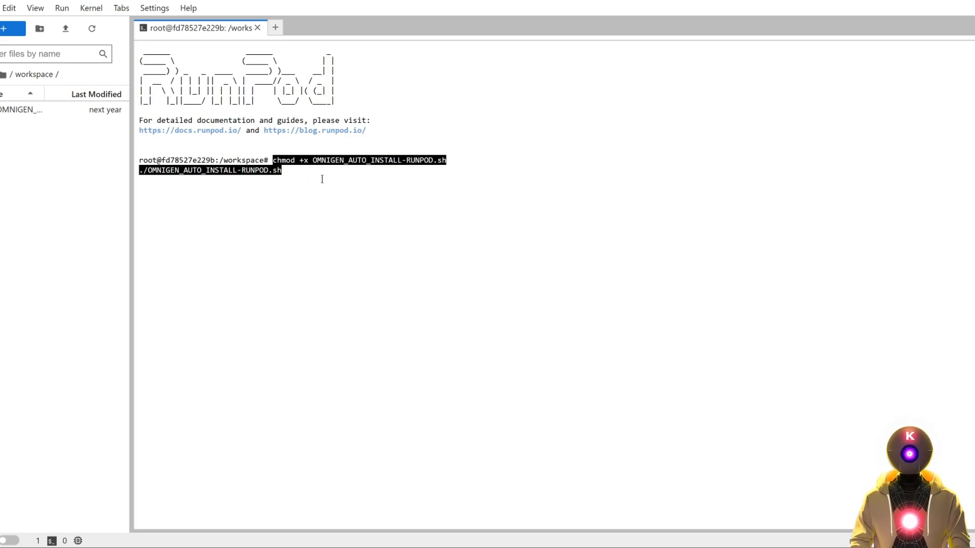
{"action": "key", "text": "Return"}
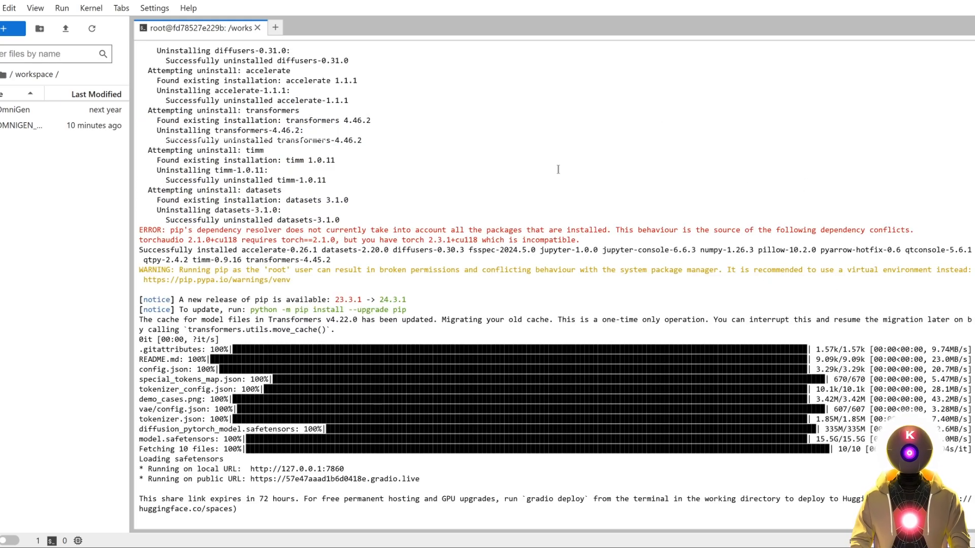
{"action": "left_click", "coordinate": [352, 480]}
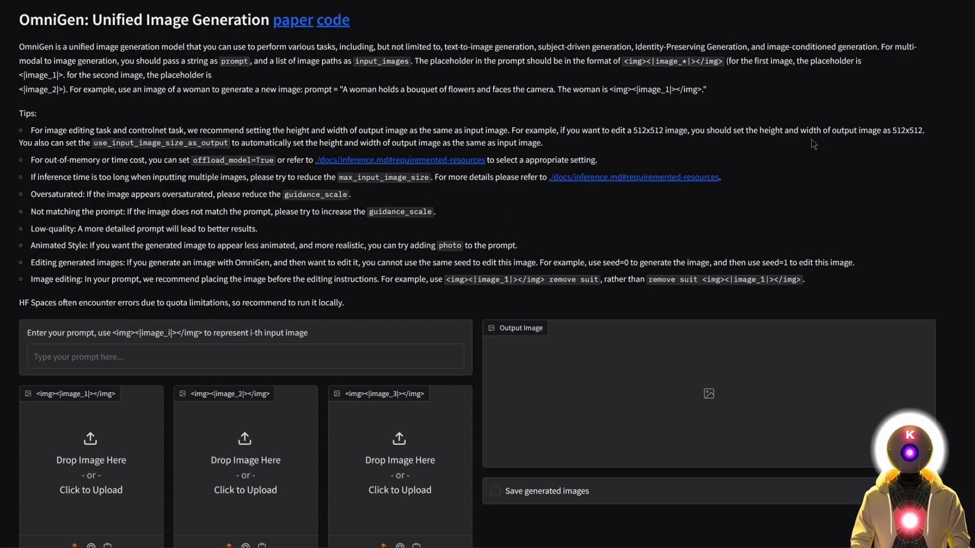